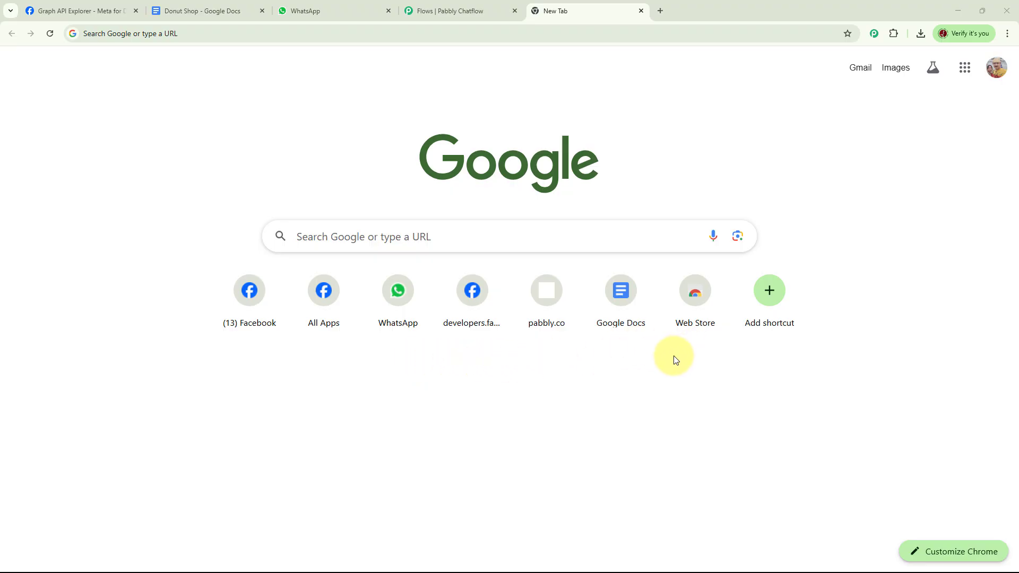
Zoom out to see the whole donut shop flow, then switch to WhatsApp Web
left_click(444, 12)
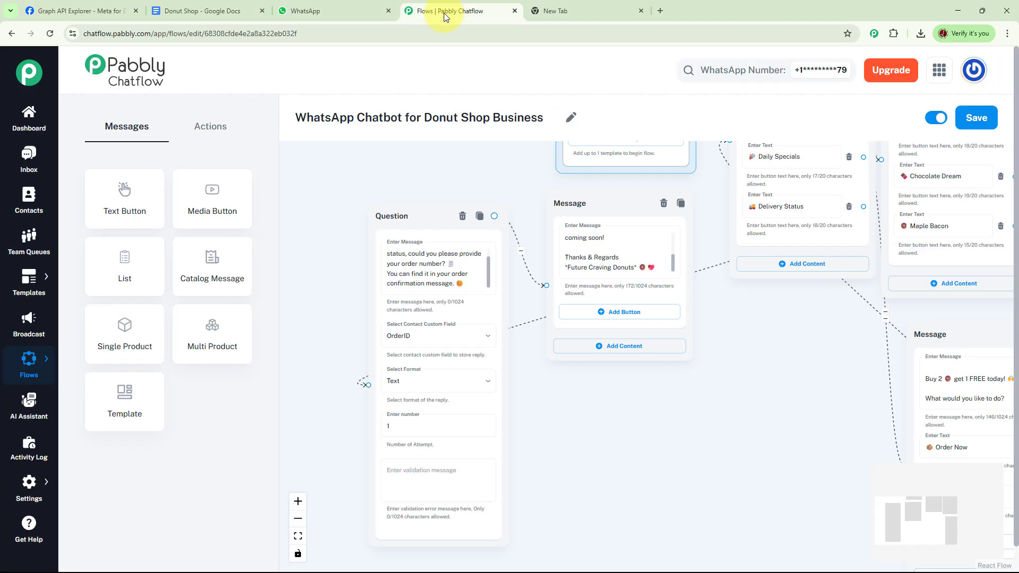
scroll(679, 367, "down", 5)
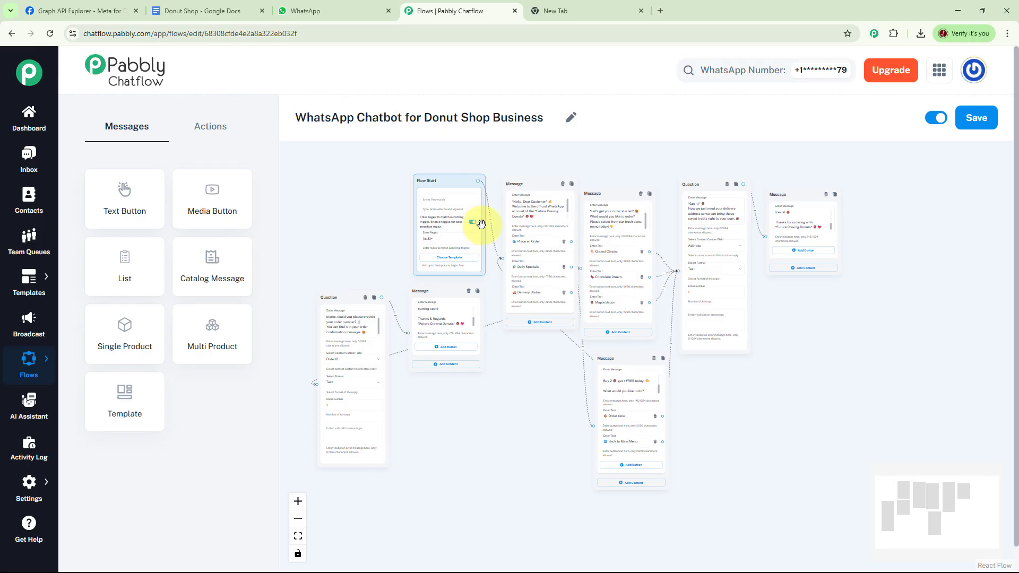
left_click(333, 10)
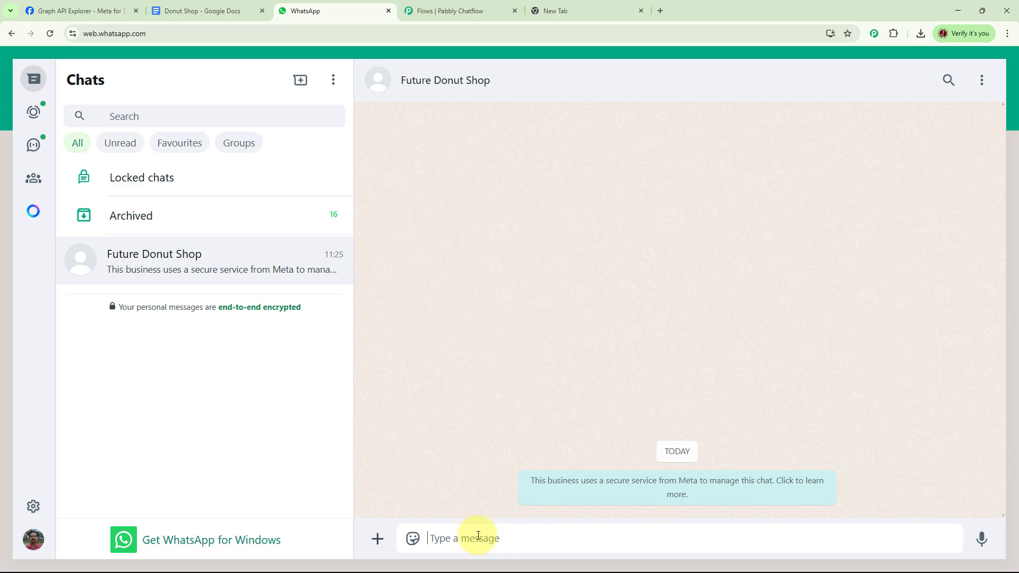
Send 'Donut' to the bot and order Chocolate Dream through Place an Order
type("Donut")
key("Return")
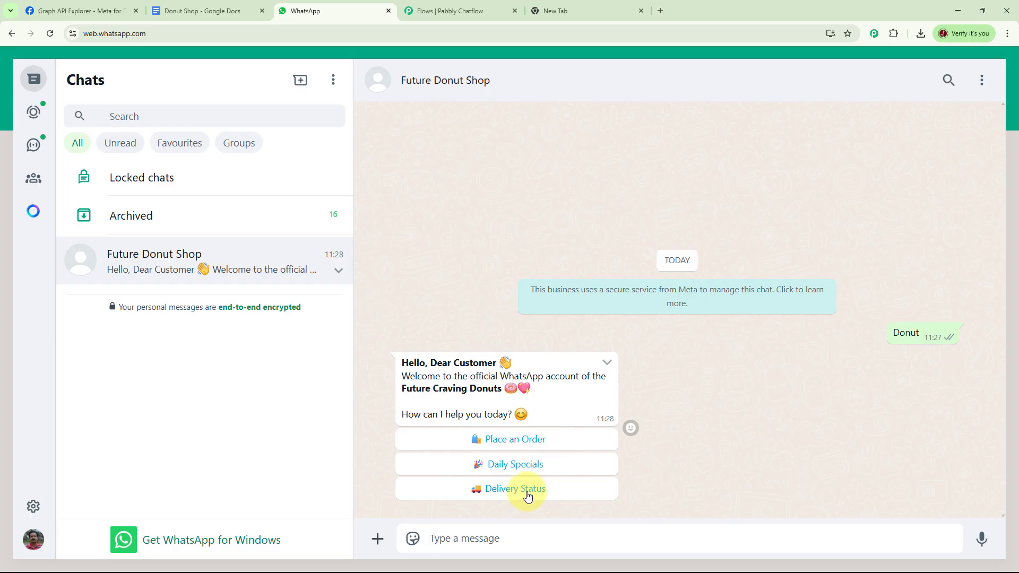
left_click(526, 445)
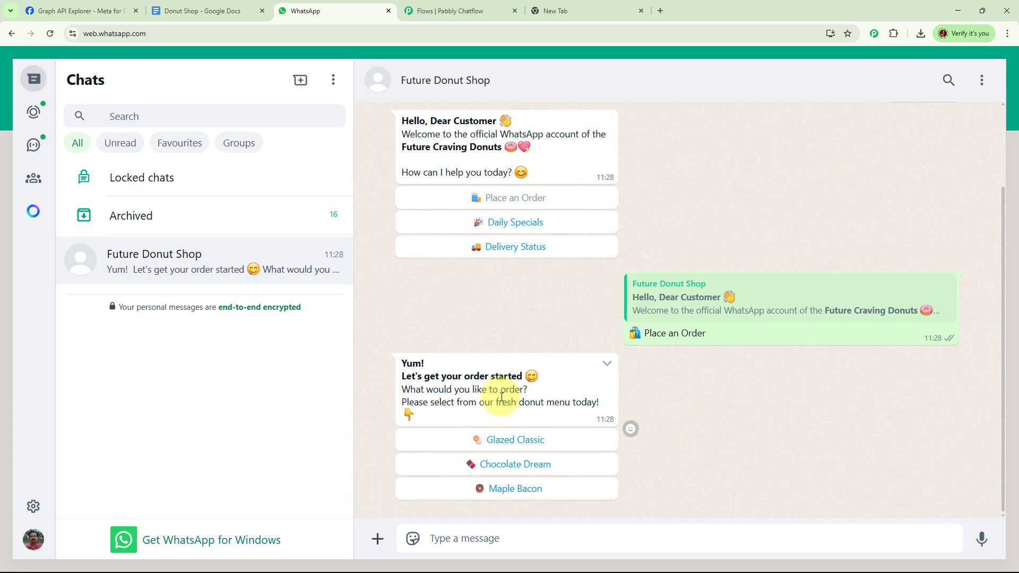
left_click(533, 471)
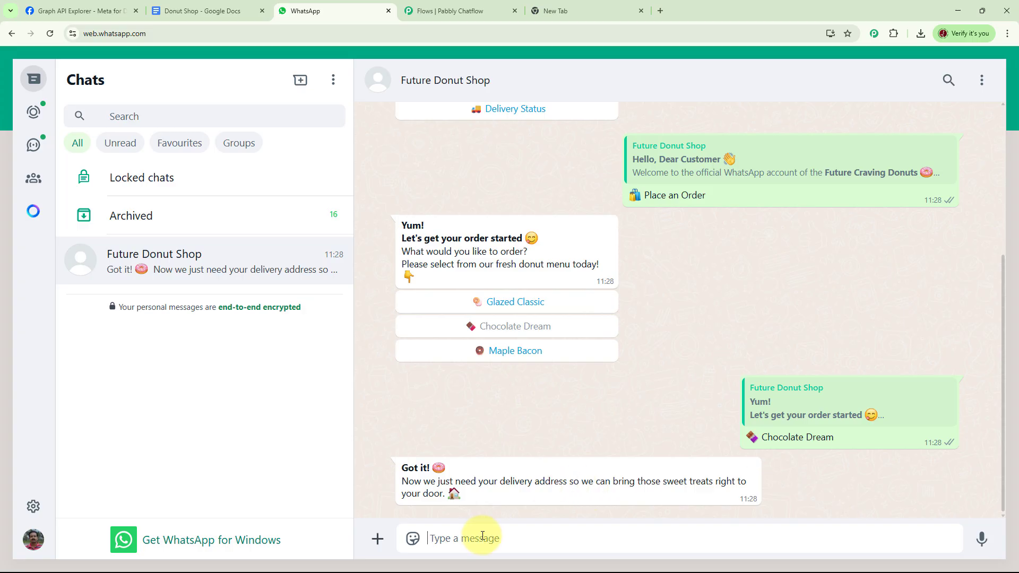
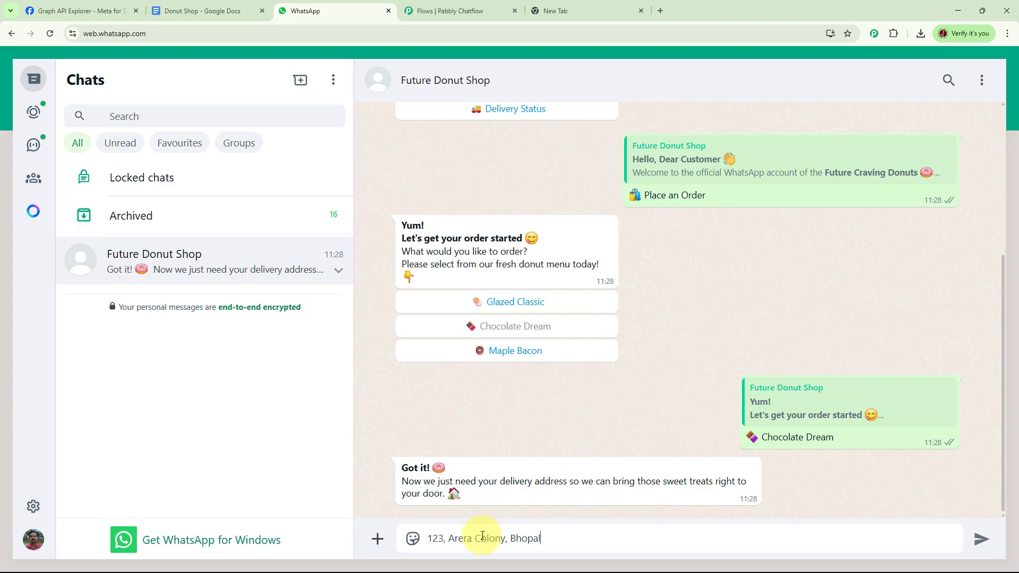
Send the pasted delivery address and review the bot's order confirmation
key("Return")
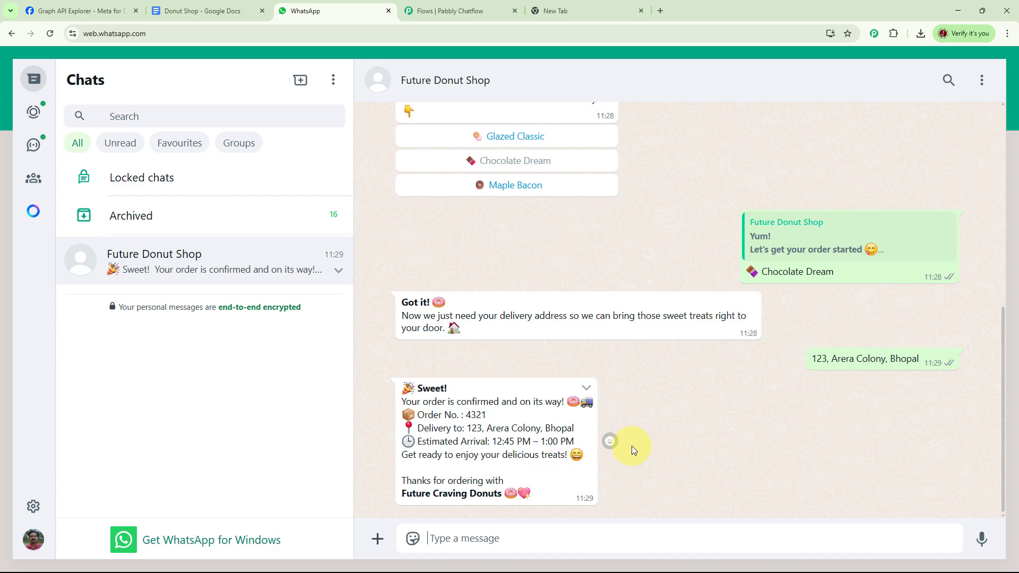
scroll(632, 444, "up", 6)
scroll(659, 424, "up", 1)
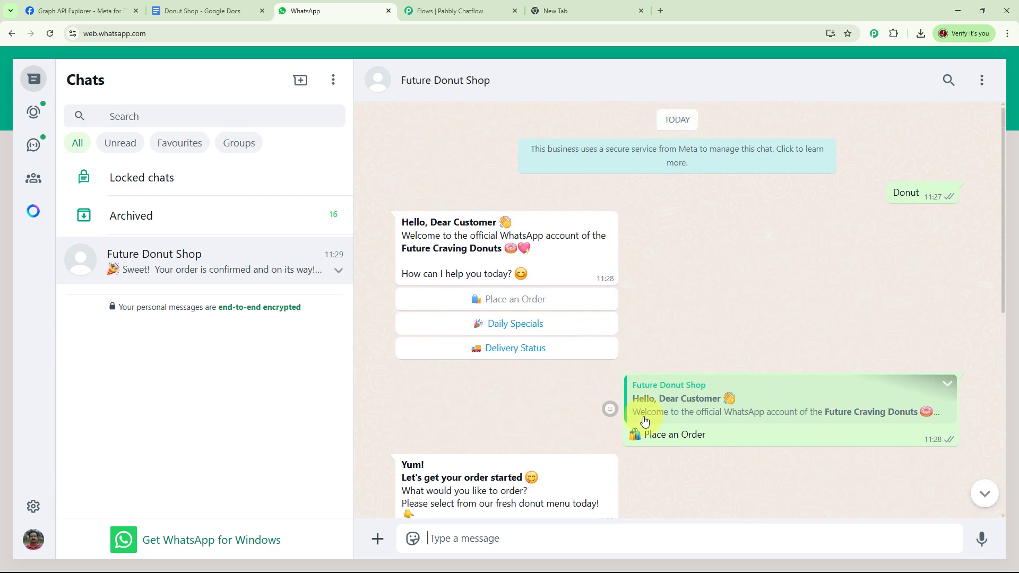
scroll(689, 305, "down", 2)
scroll(689, 305, "down", 5)
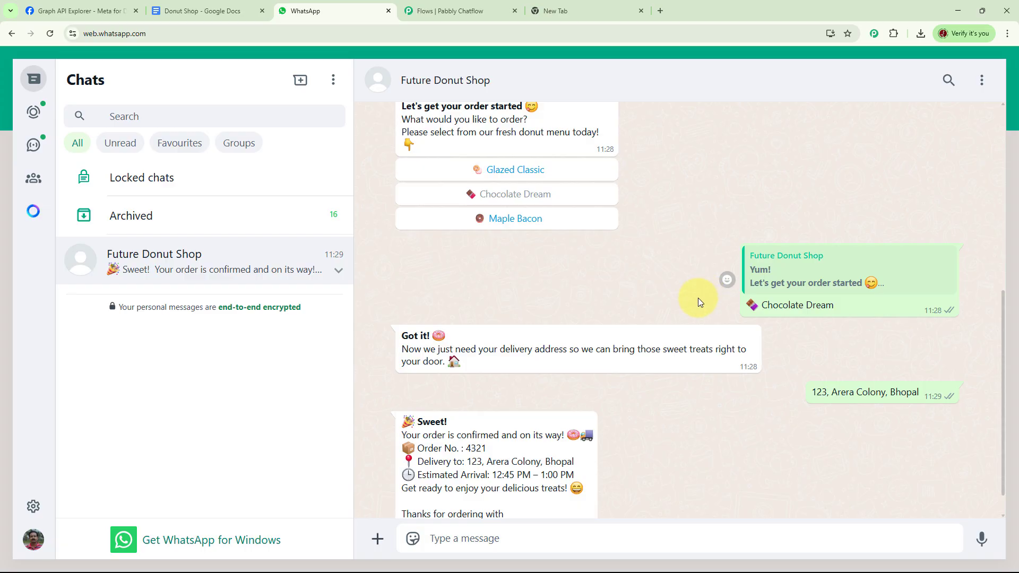
Load pabbly.com/chatflow in the blank new tab
left_click(595, 11)
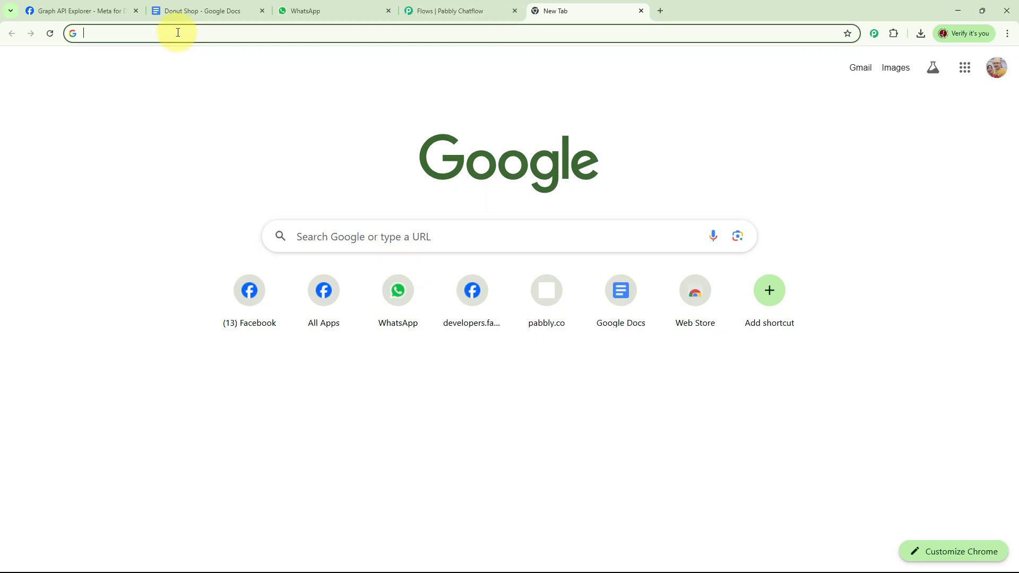
type("pabb")
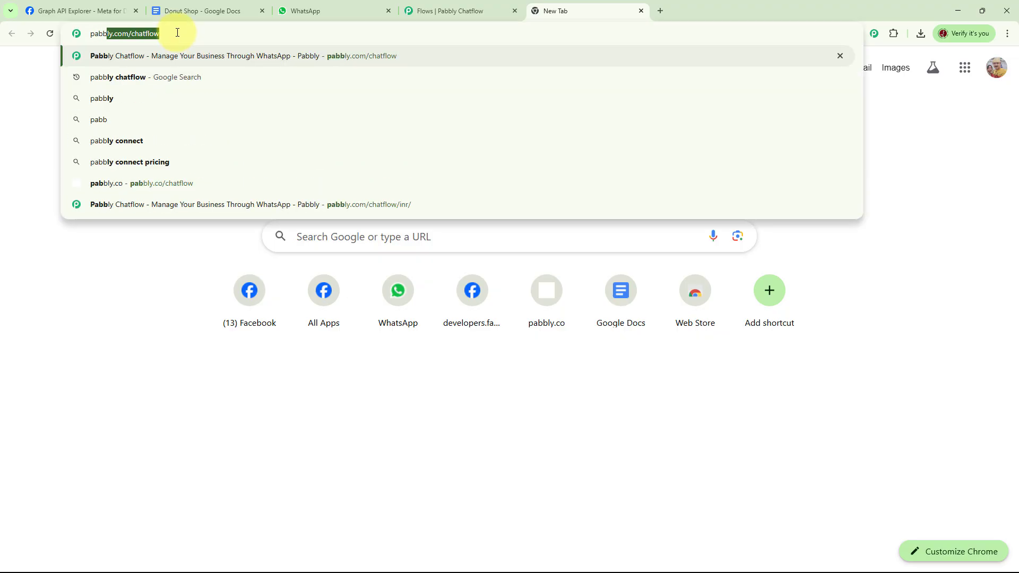
type("ly.c")
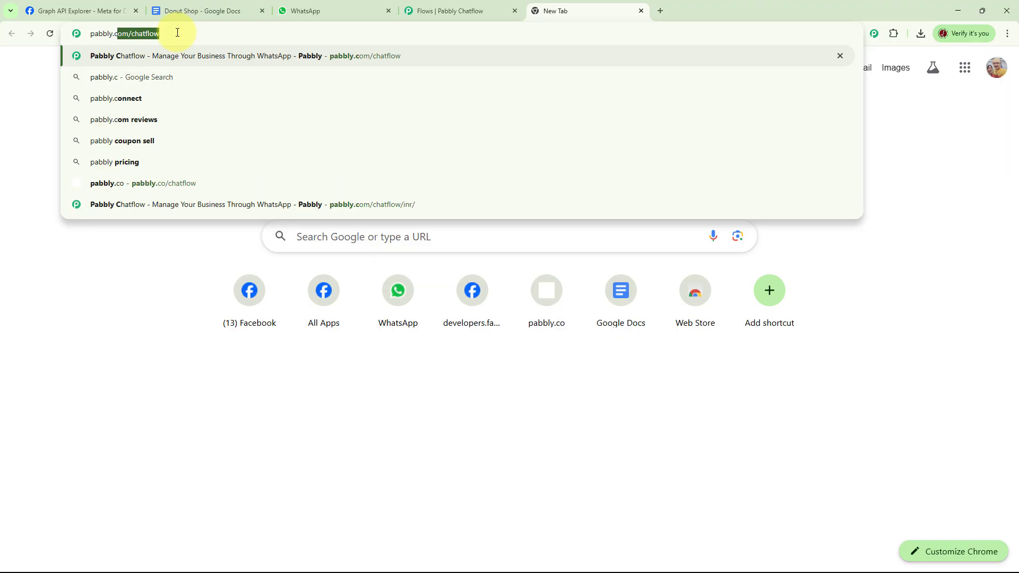
type("om/")
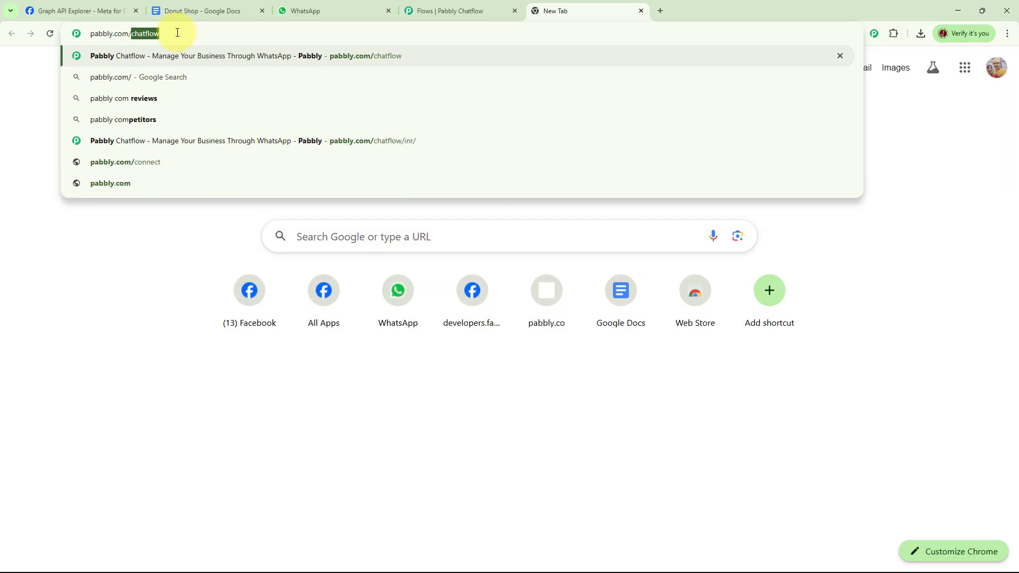
type("chatf")
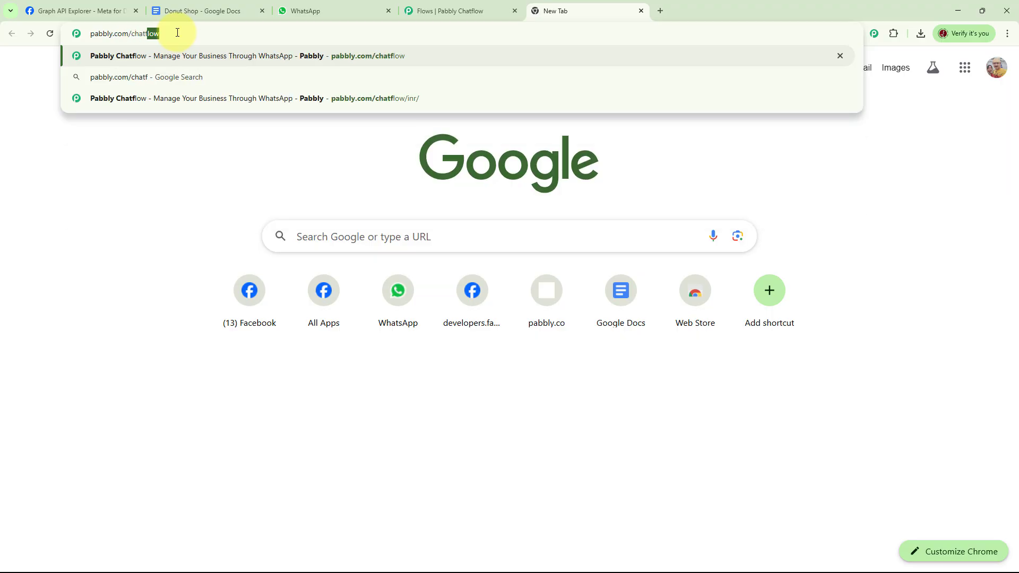
type("low")
key("Return")
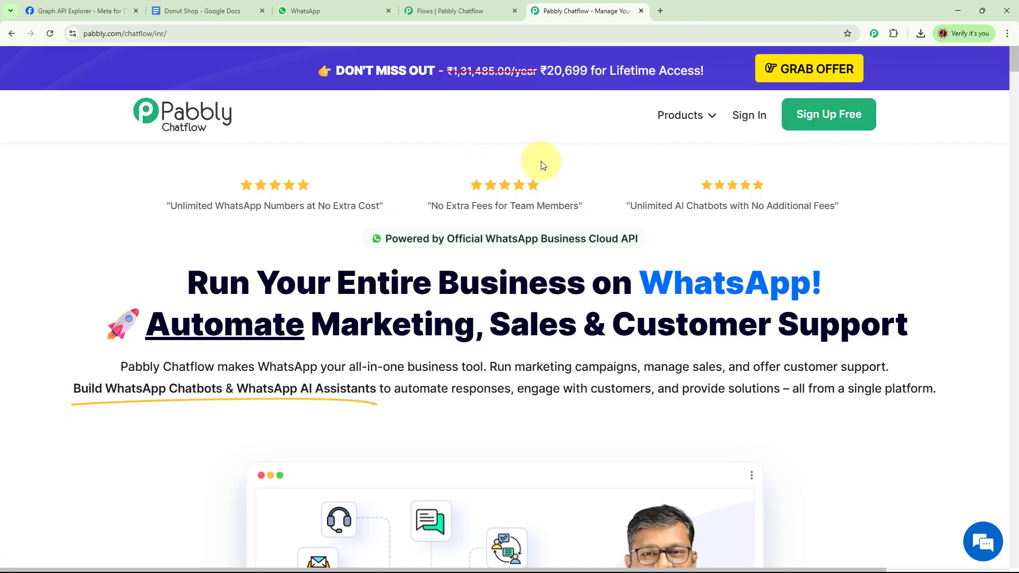
Sign in to Pabbly and open the Pabbly Chatflow app dashboard
left_click(746, 121)
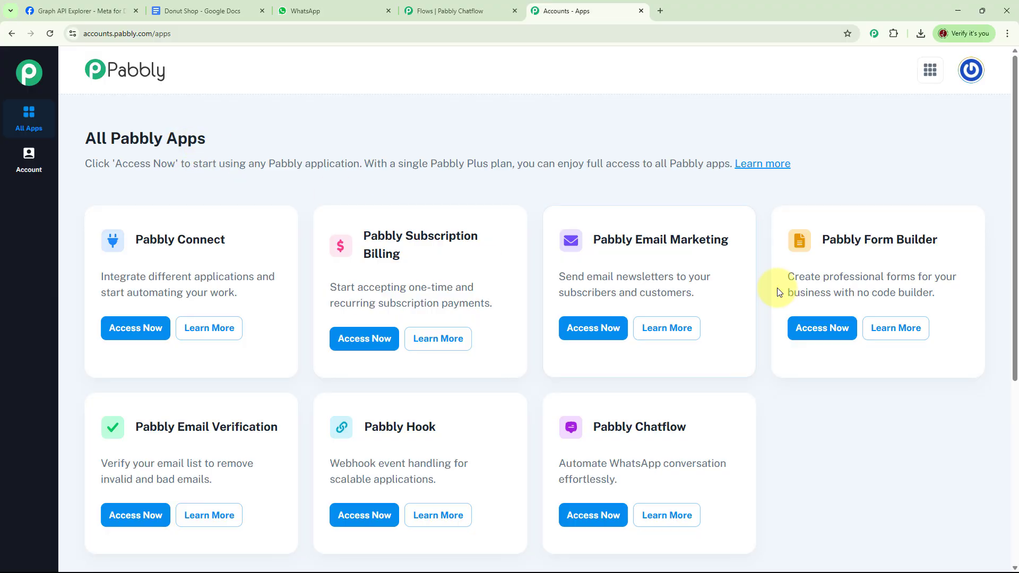
scroll(761, 283, "down", 1)
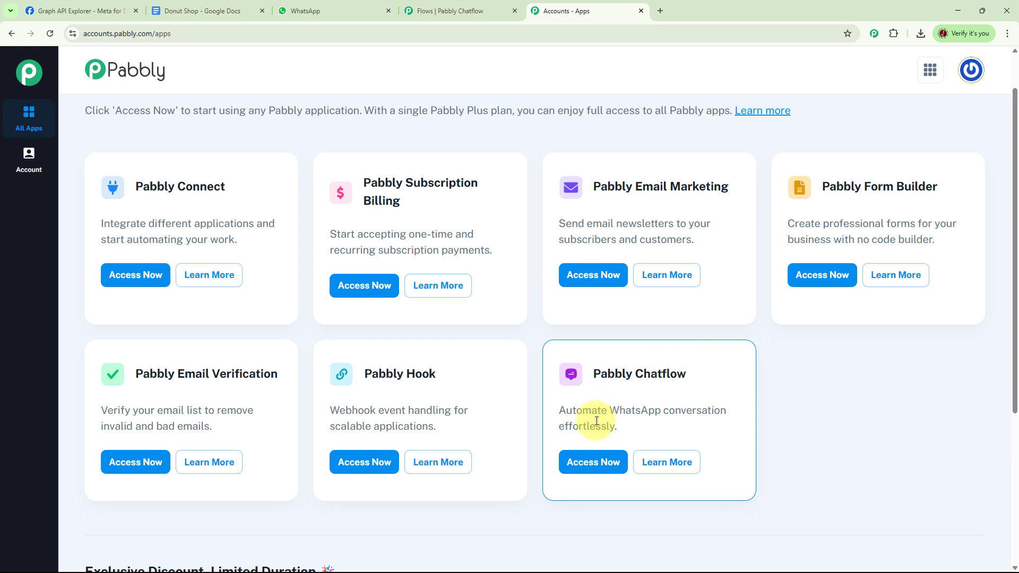
left_click(602, 463)
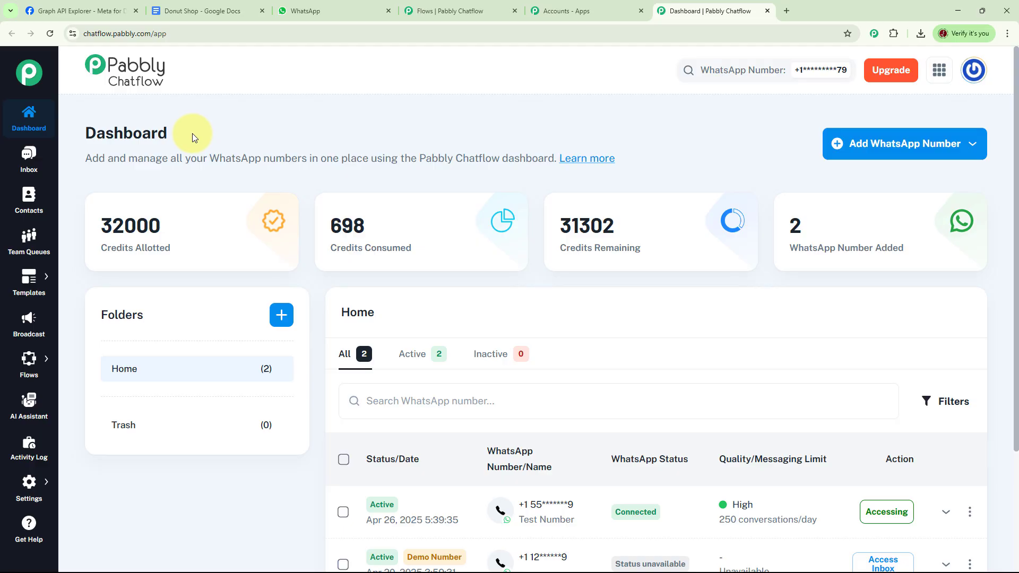
Look over the add-number options and the new-folder form, closing both unchanged
left_click(916, 154)
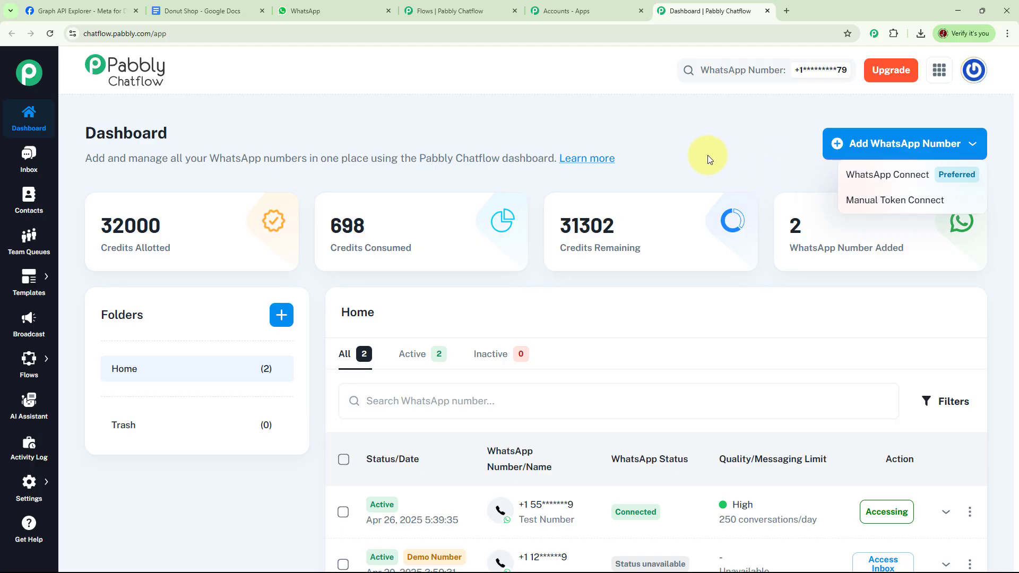
left_click(709, 189)
scroll(713, 301, "down", 3)
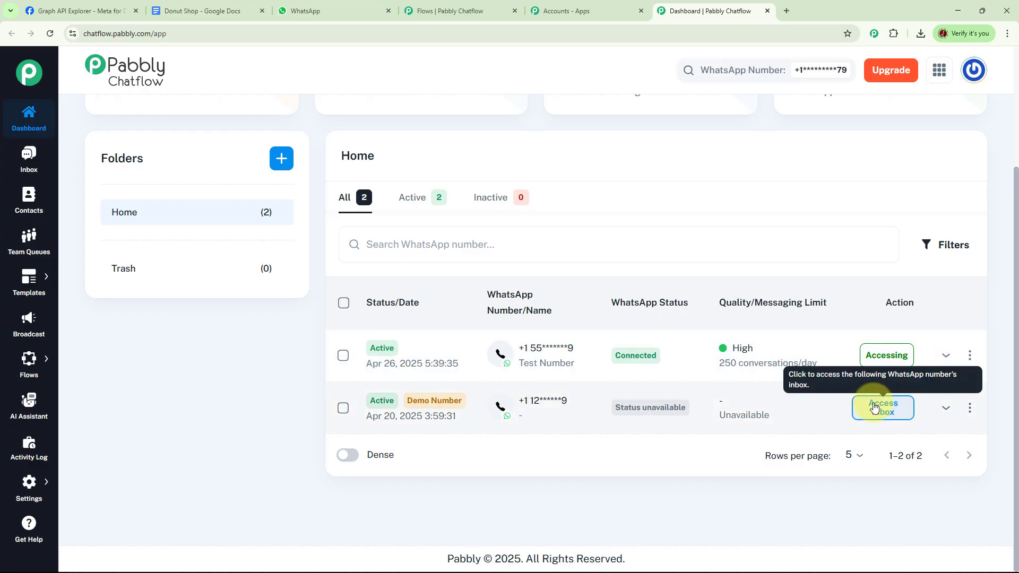
scroll(695, 301, "up", 3)
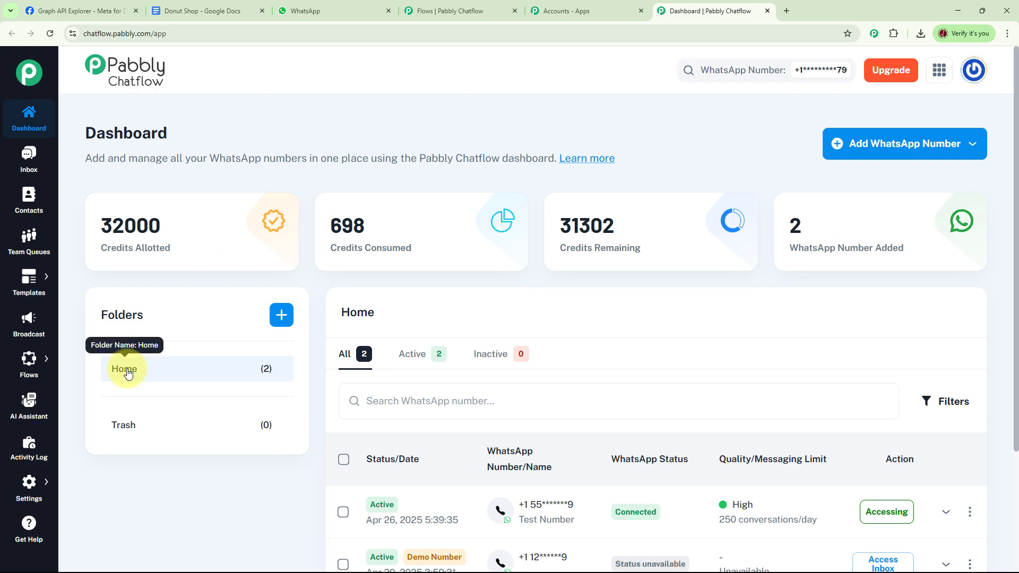
left_click(293, 317)
left_click(684, 209)
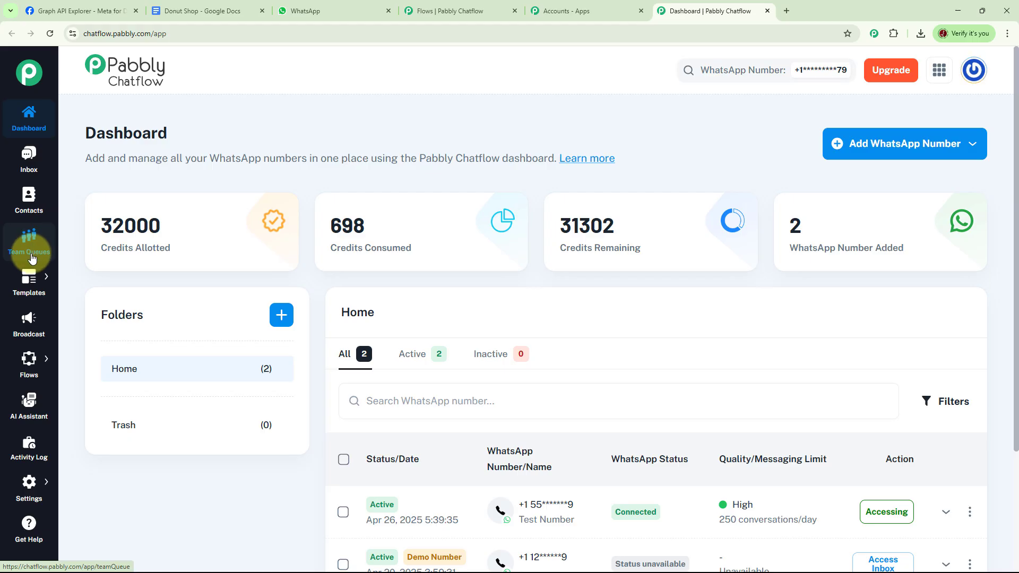
mouse_move(32, 273)
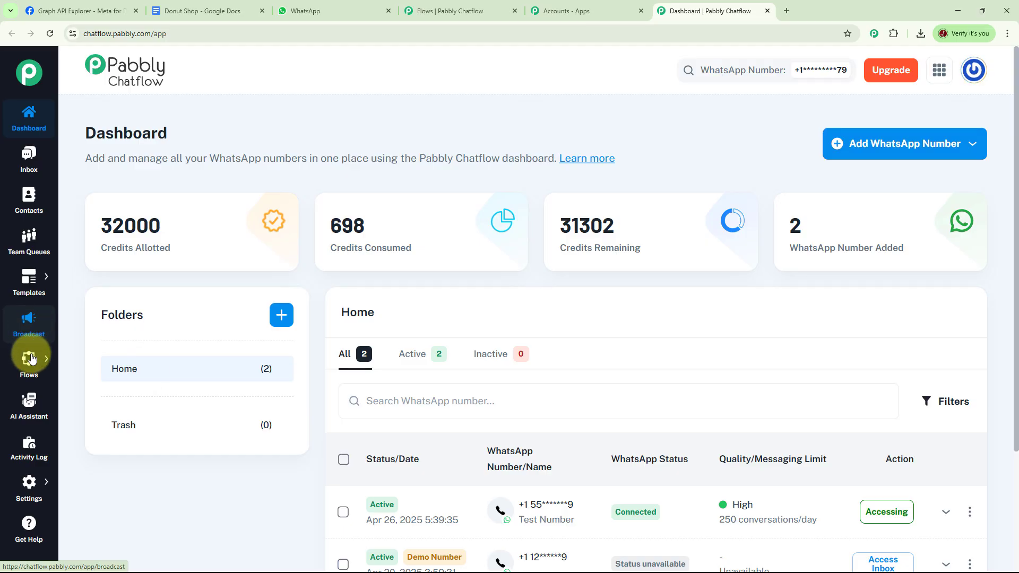
mouse_move(31, 368)
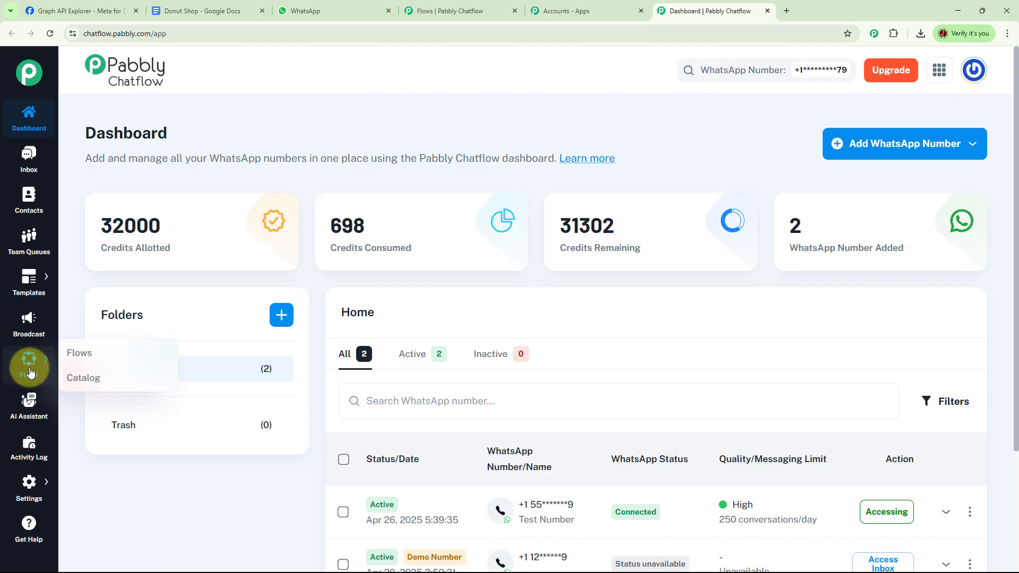
mouse_move(32, 491)
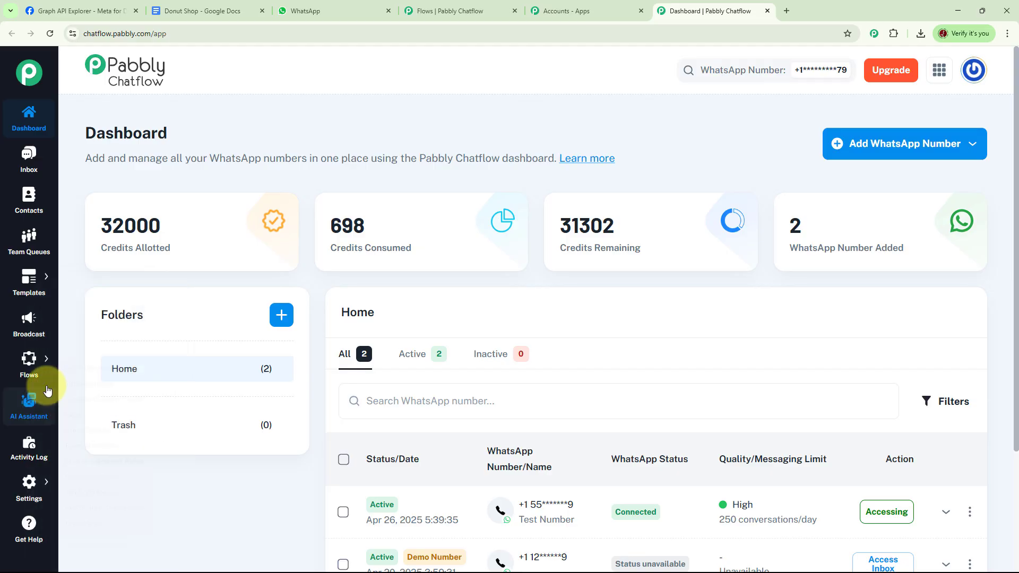
Open the existing Donut Shop Business flow and switch it to inactive
mouse_move(30, 359)
left_click(93, 357)
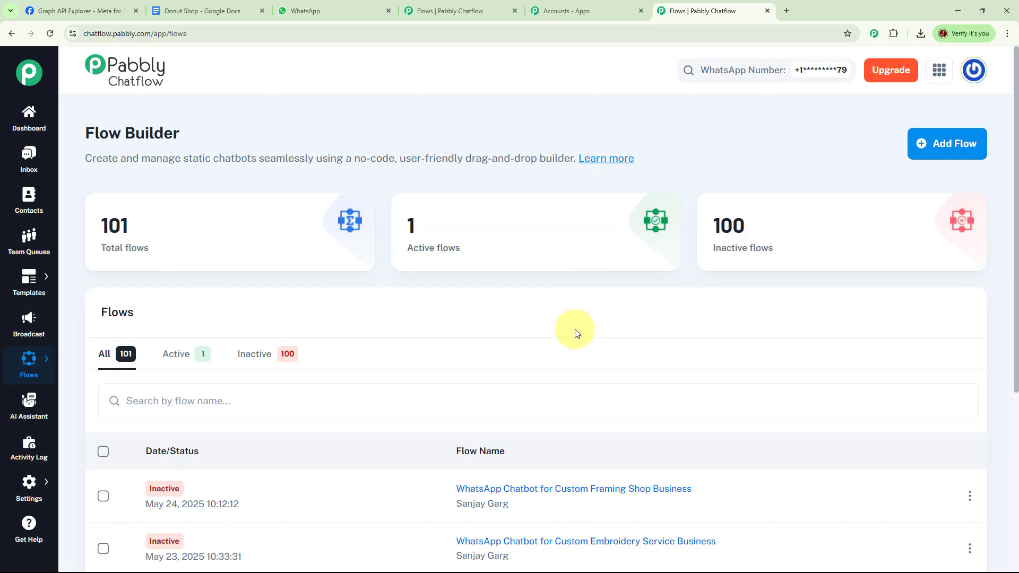
mouse_move(109, 247)
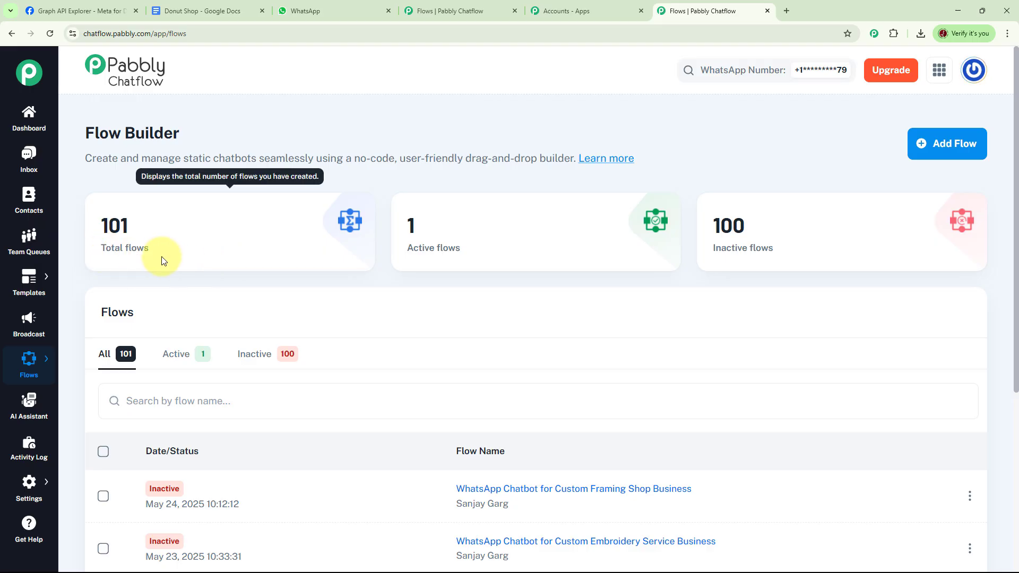
mouse_move(769, 249)
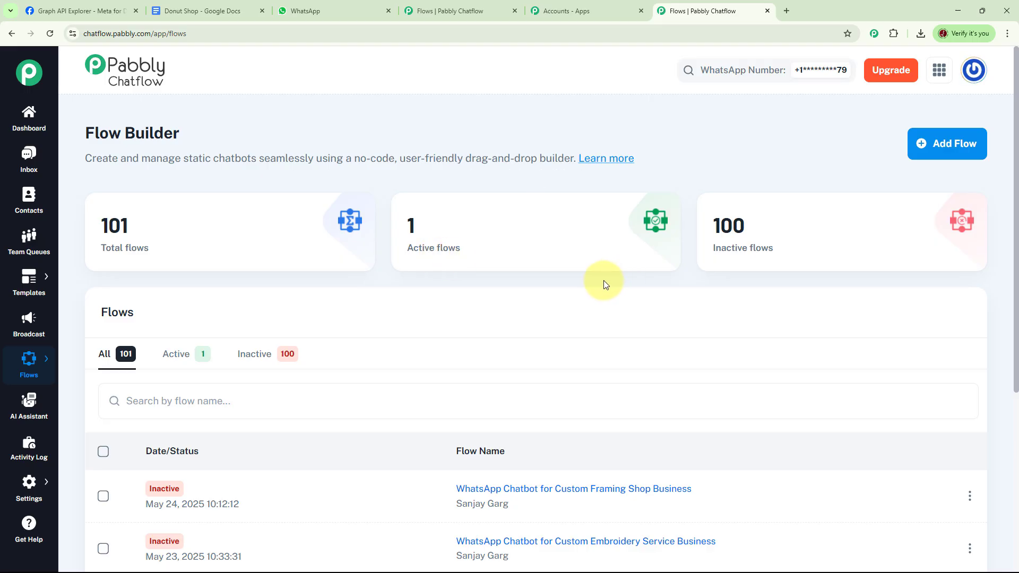
scroll(604, 280, "down", 5)
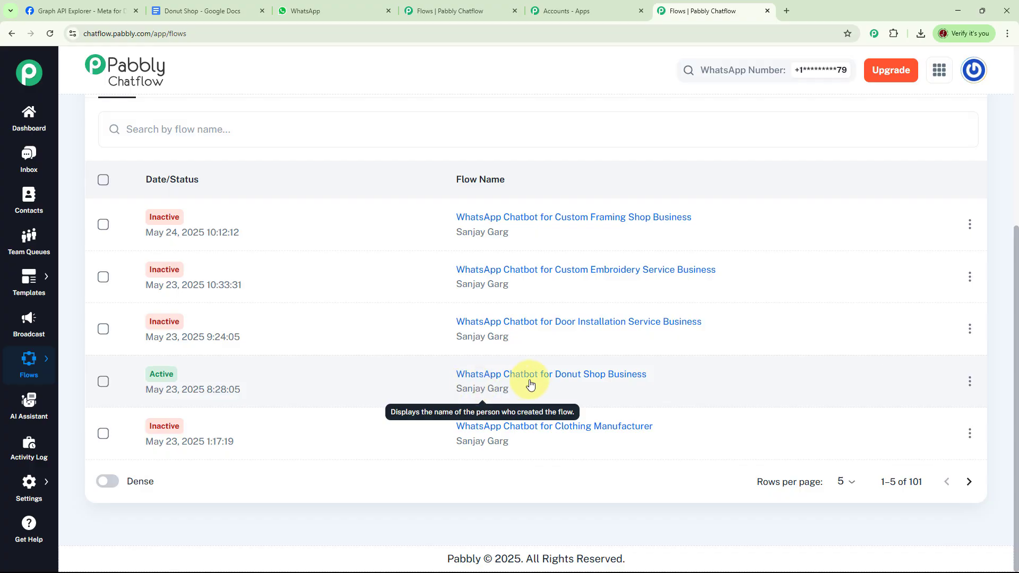
left_click(502, 378)
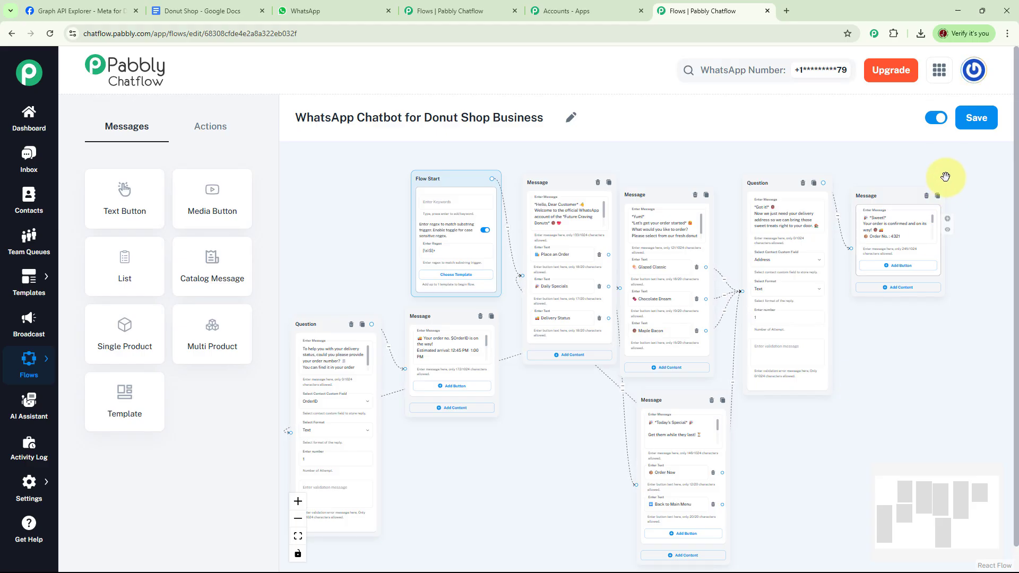
left_click(936, 118)
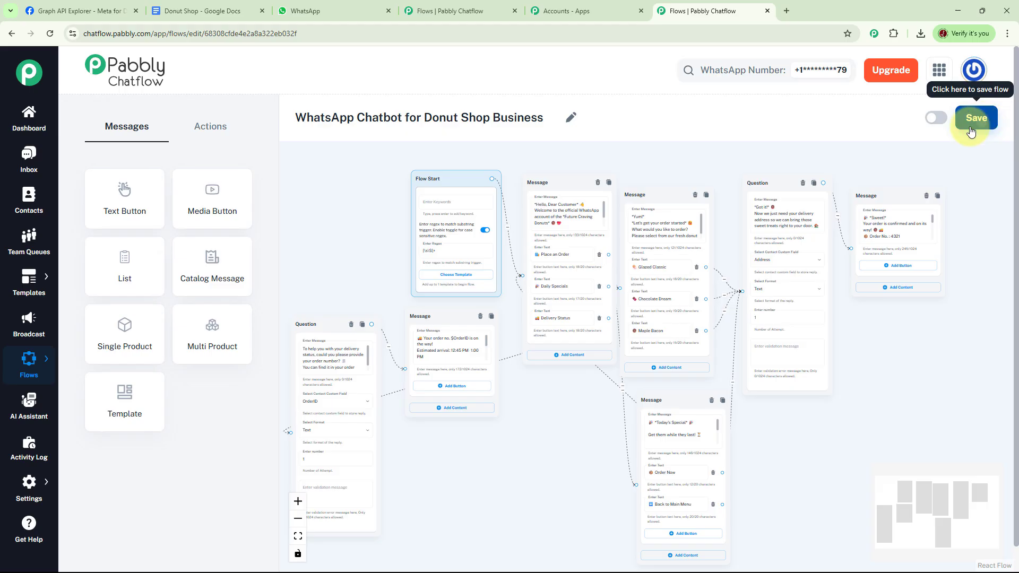
Create a new flow named 'WhatsApp Chatbot for Donut Shop' and reposition its Flow Start node
left_click(77, 353)
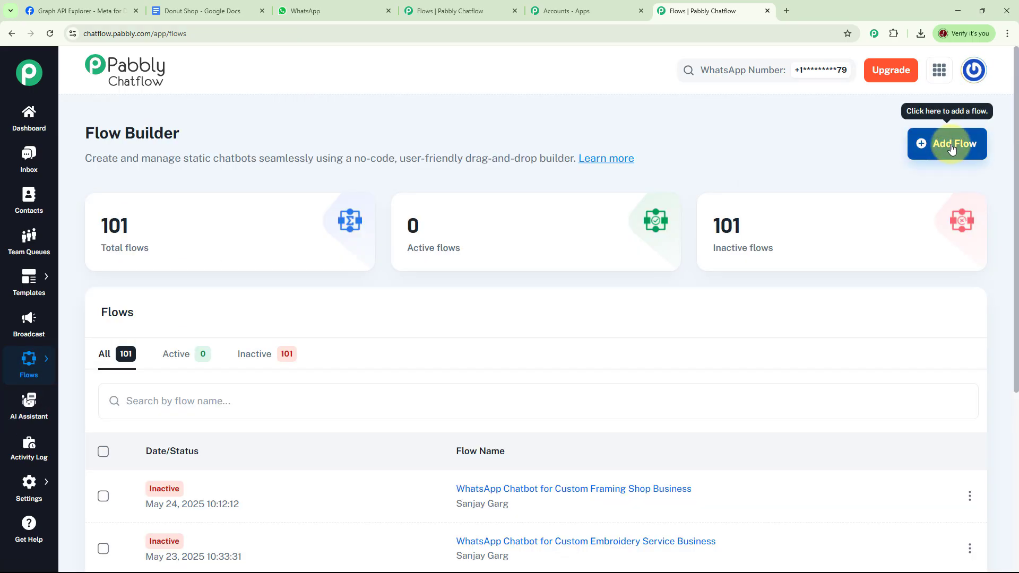
left_click(953, 154)
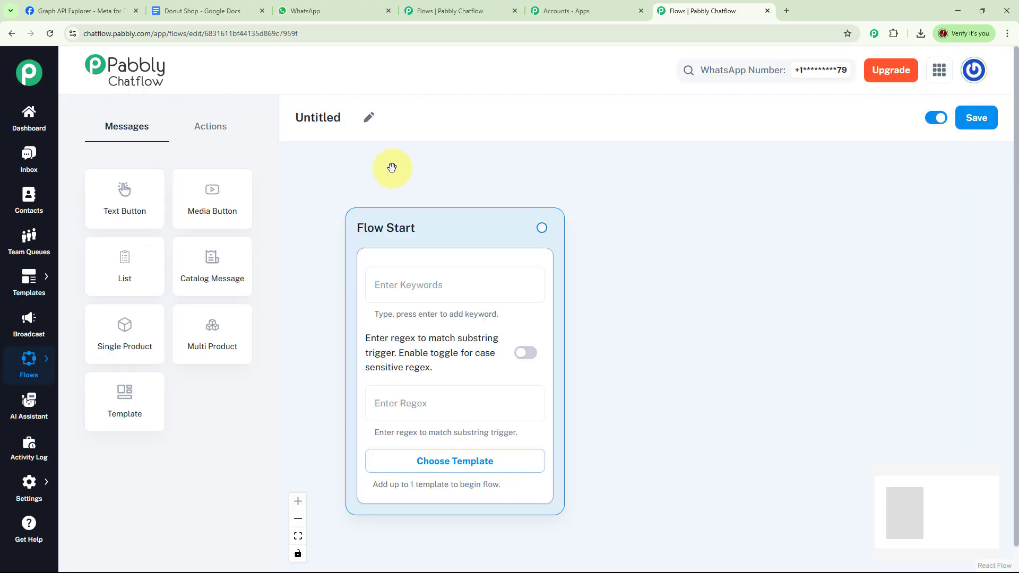
left_click(367, 118)
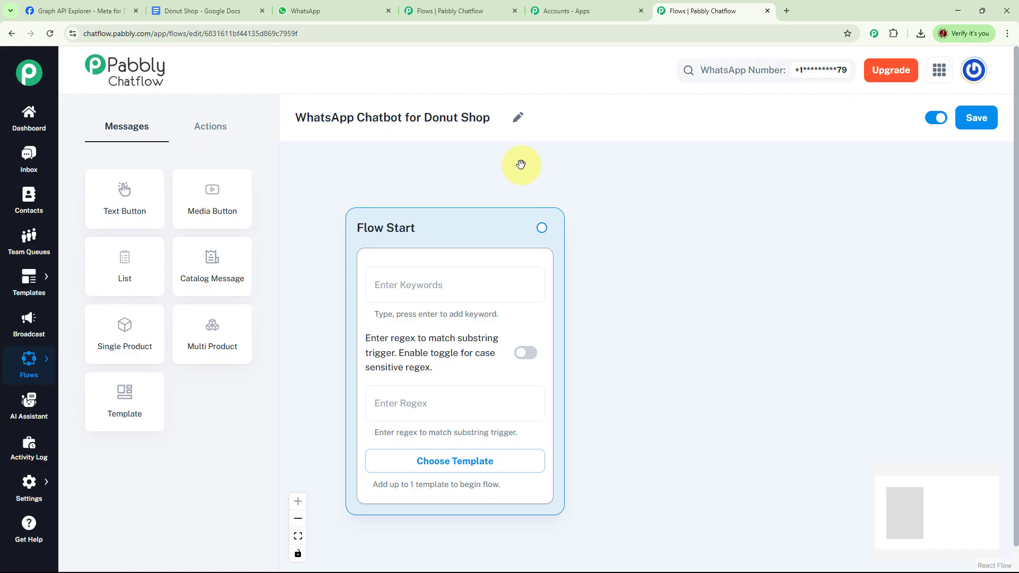
left_click_drag(439, 225, 398, 183)
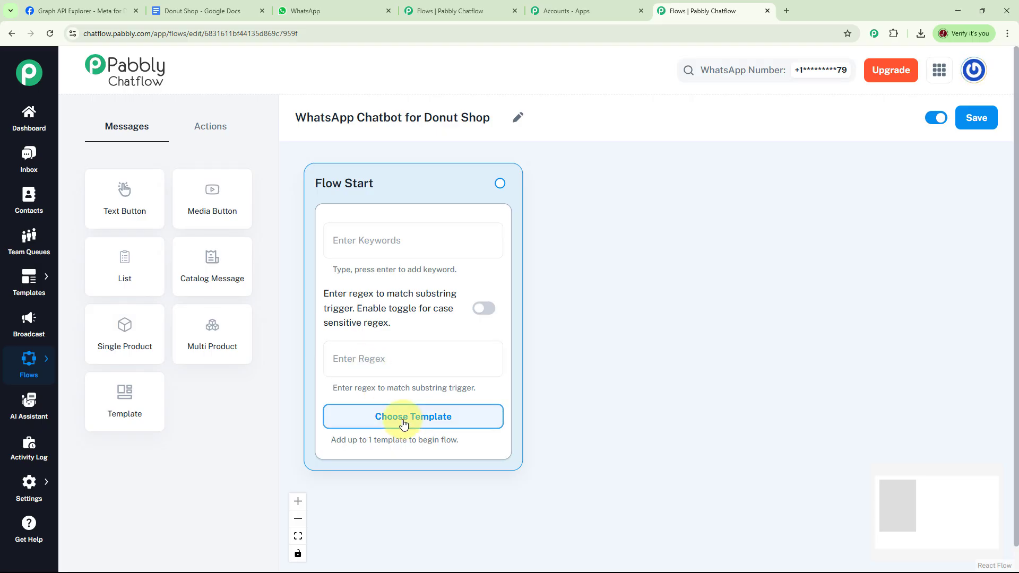
Set the Flow Start trigger to the catch-all regex [\s\S]+ with case-sensitive matching
left_click(374, 360)
type("[\\s\\S]+")
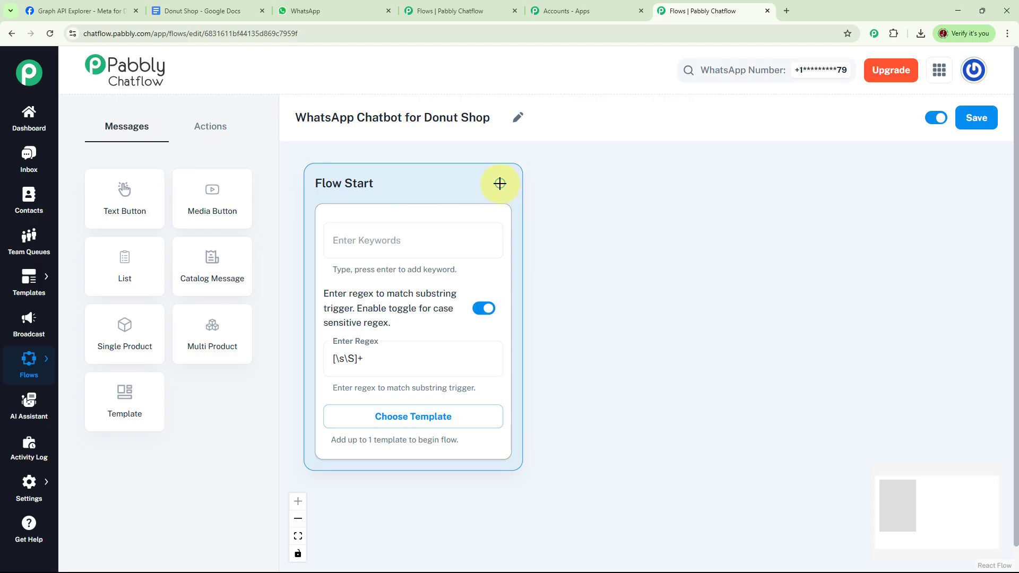
left_click_drag(500, 183, 608, 180)
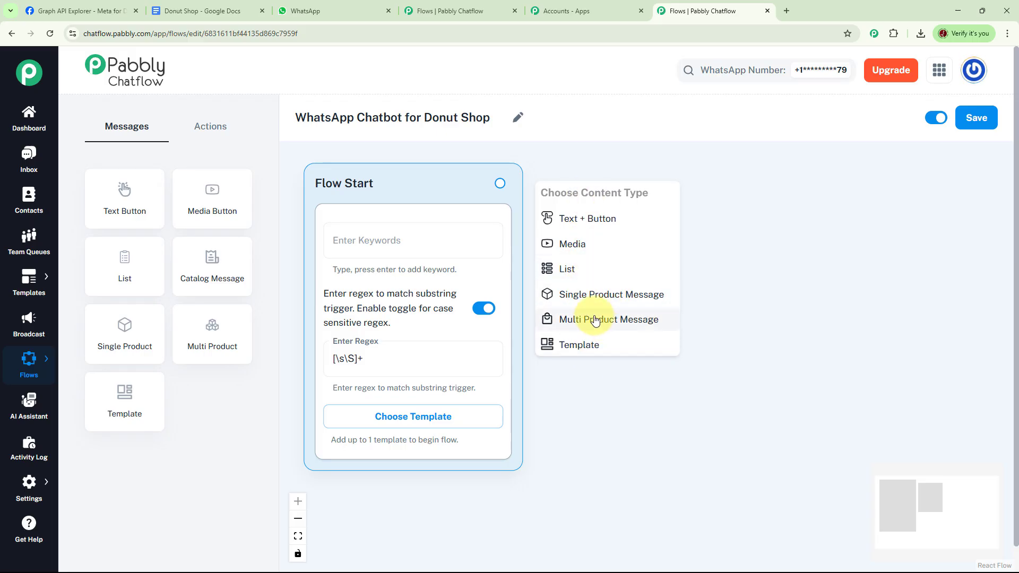
left_click(220, 134)
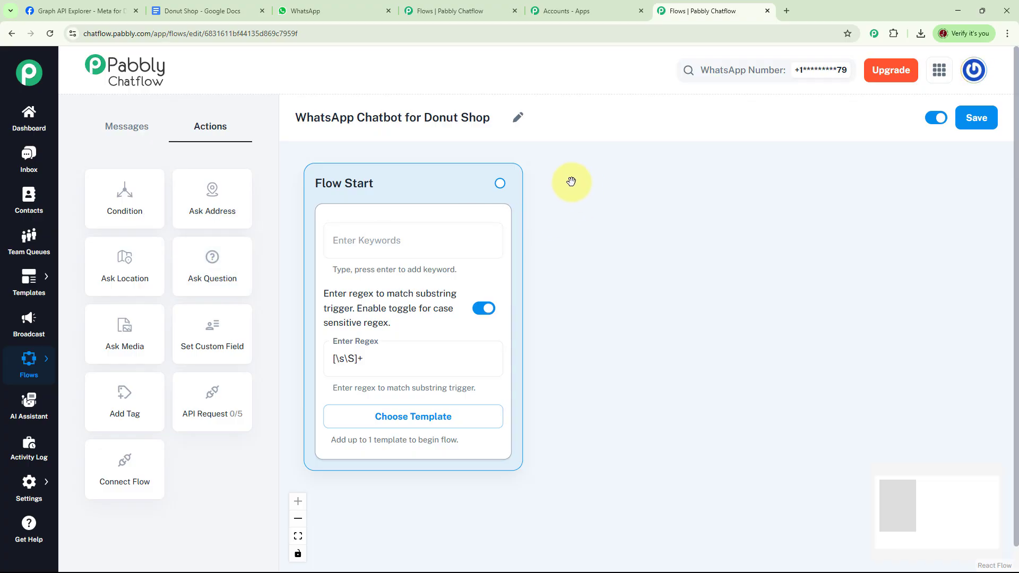
Attach a Text + Button welcome message with Place an Order, Daily Specials and Delivery Status buttons
left_click(500, 183)
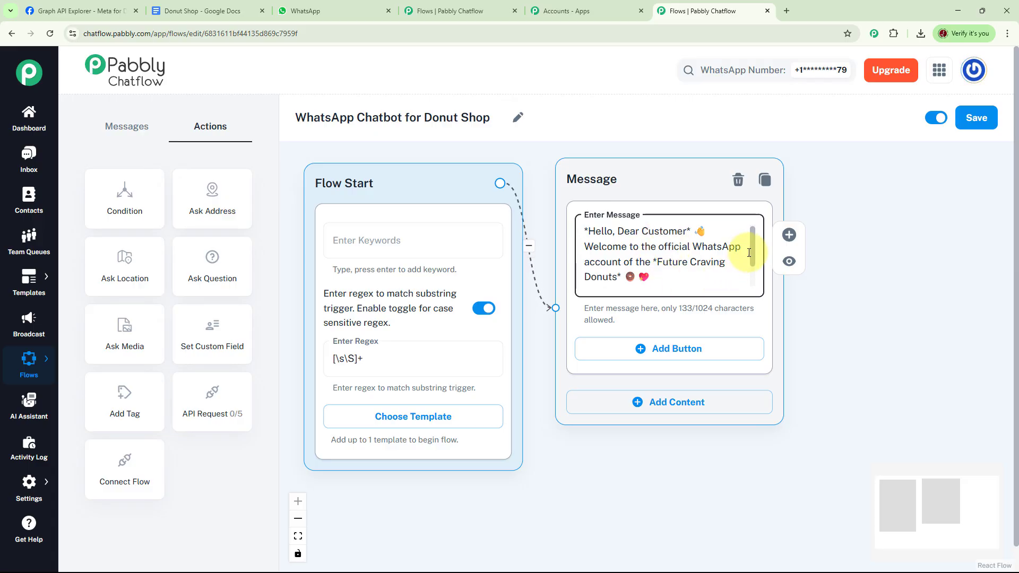
scroll(749, 251, "down", 1)
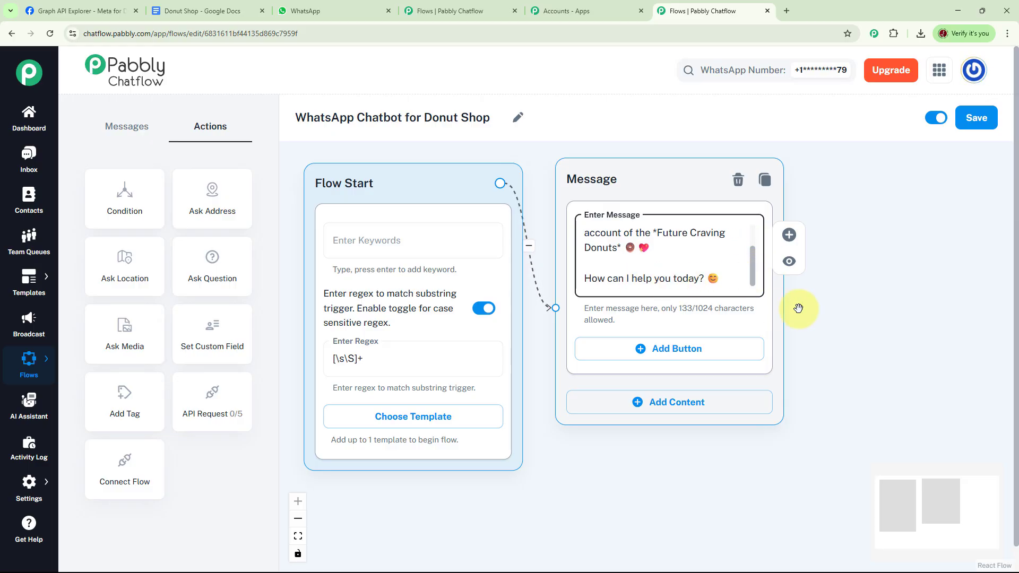
left_click_drag(812, 300, 557, 278)
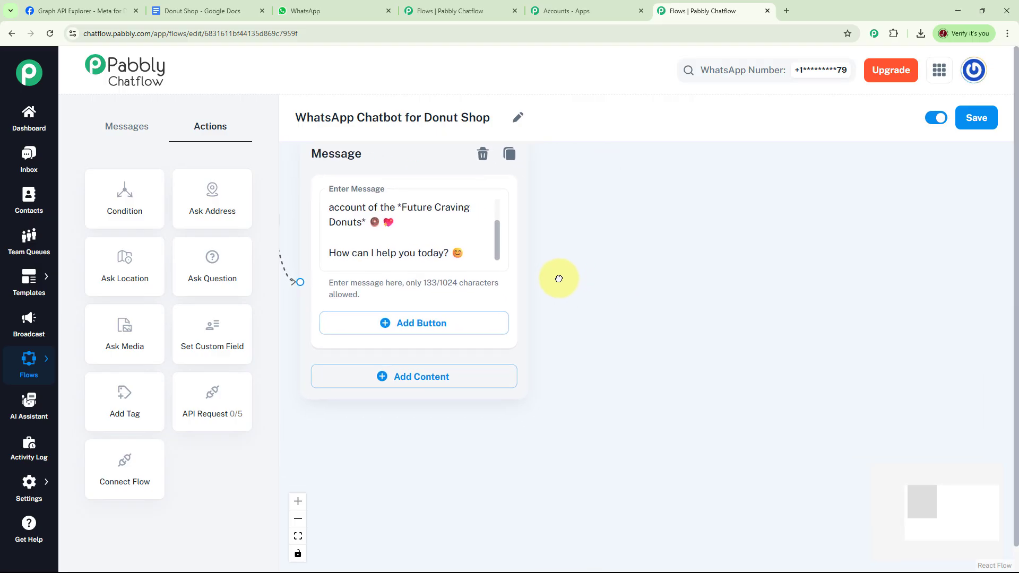
left_click(412, 330)
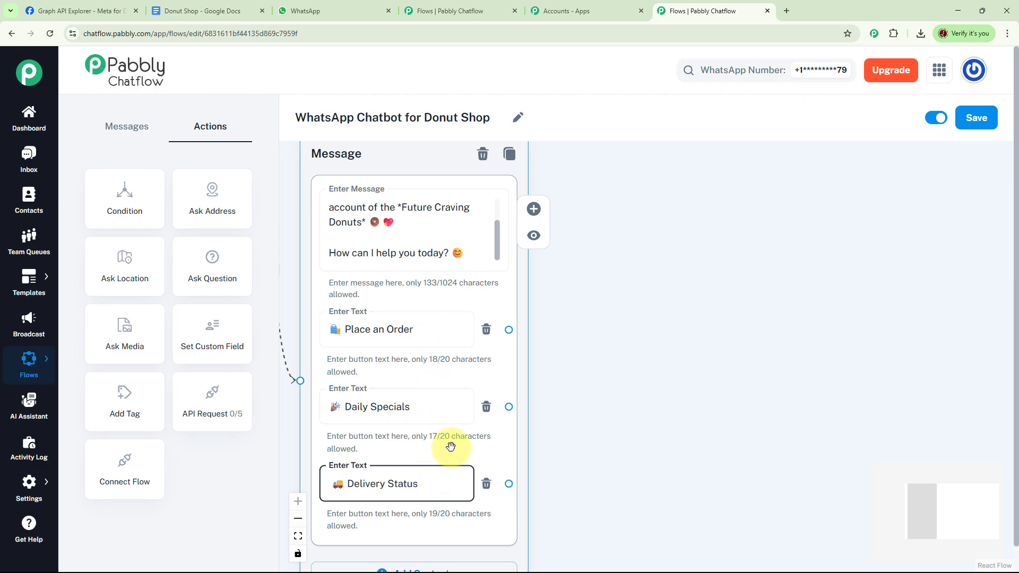
left_click(542, 374)
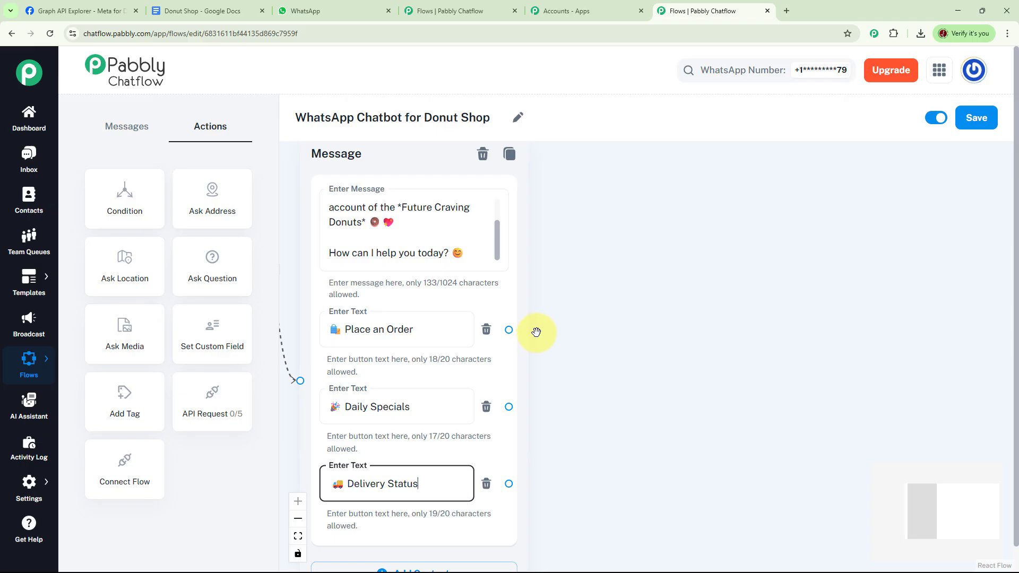
left_click_drag(511, 330, 611, 225)
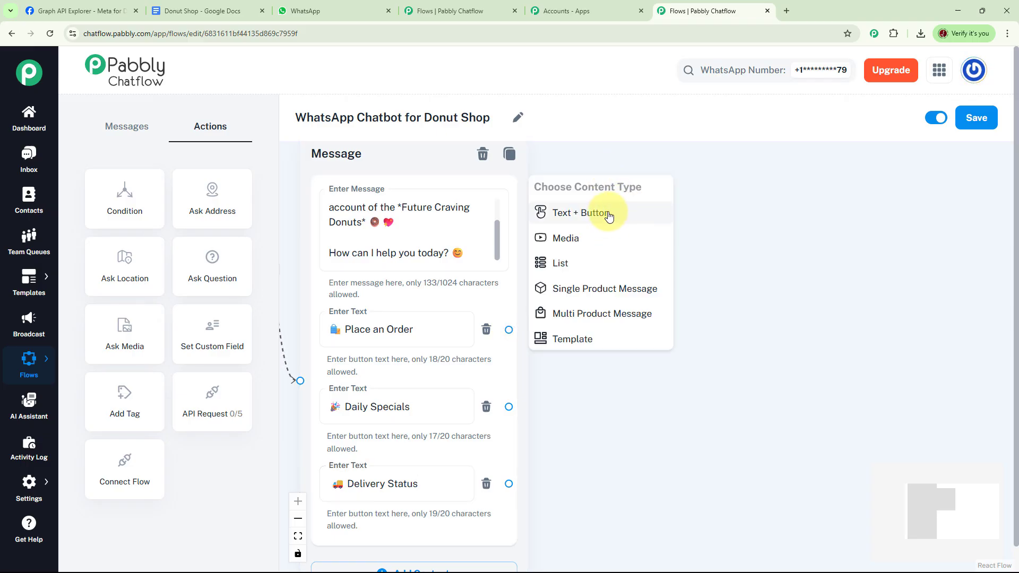
Add a Text + Button order message offering Glazed Classic, Chocolate Dream and Maple Bacon
left_click(611, 225)
left_click(734, 249)
key("ctrl+v")
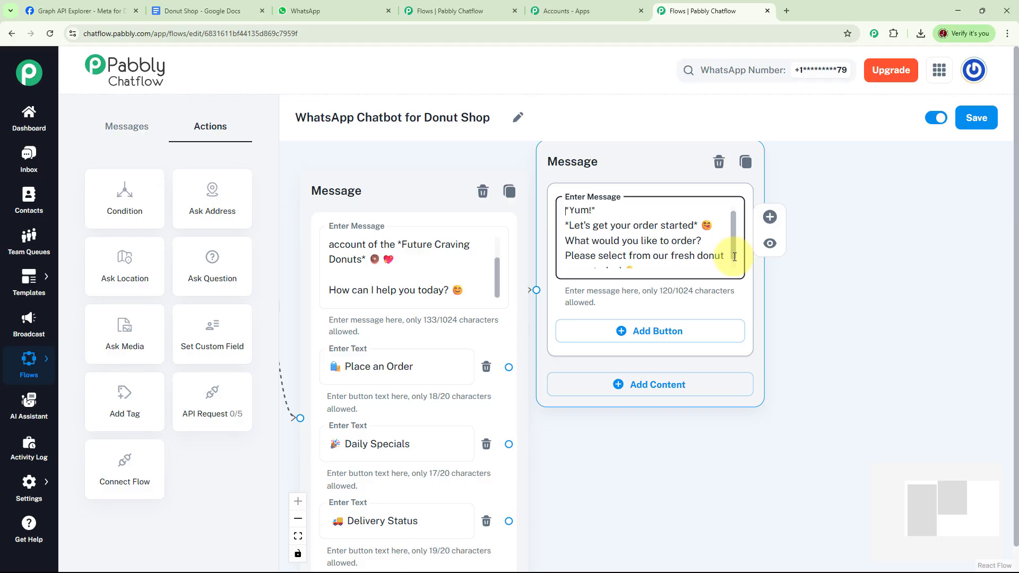
scroll(735, 255, "down", 1)
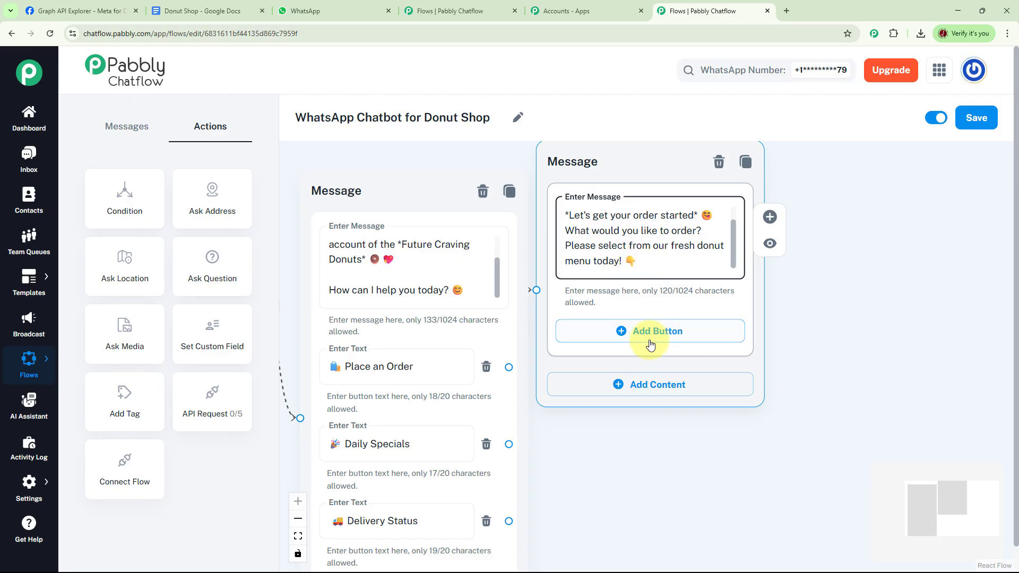
left_click(634, 332)
left_click(638, 408)
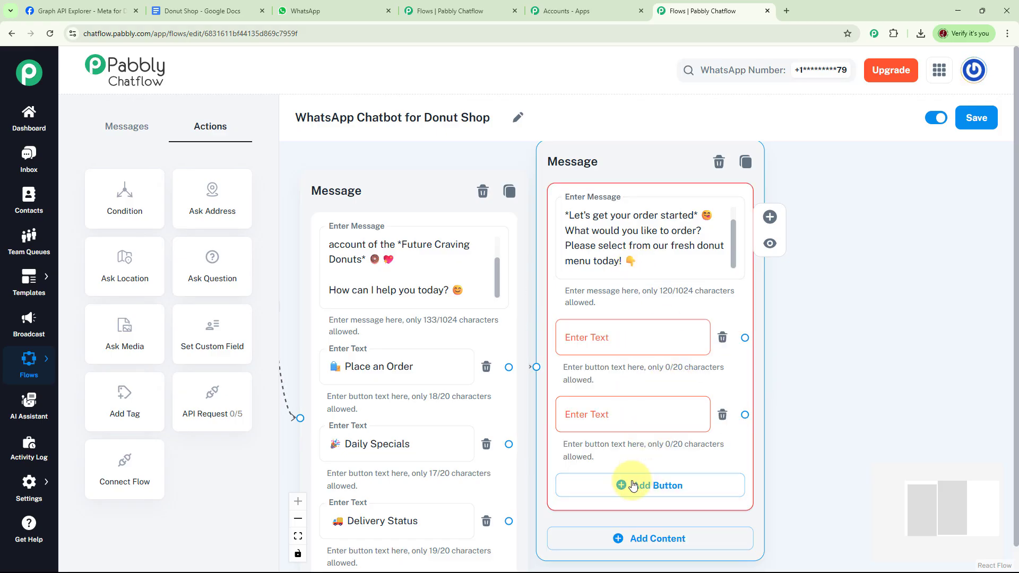
left_click(639, 484)
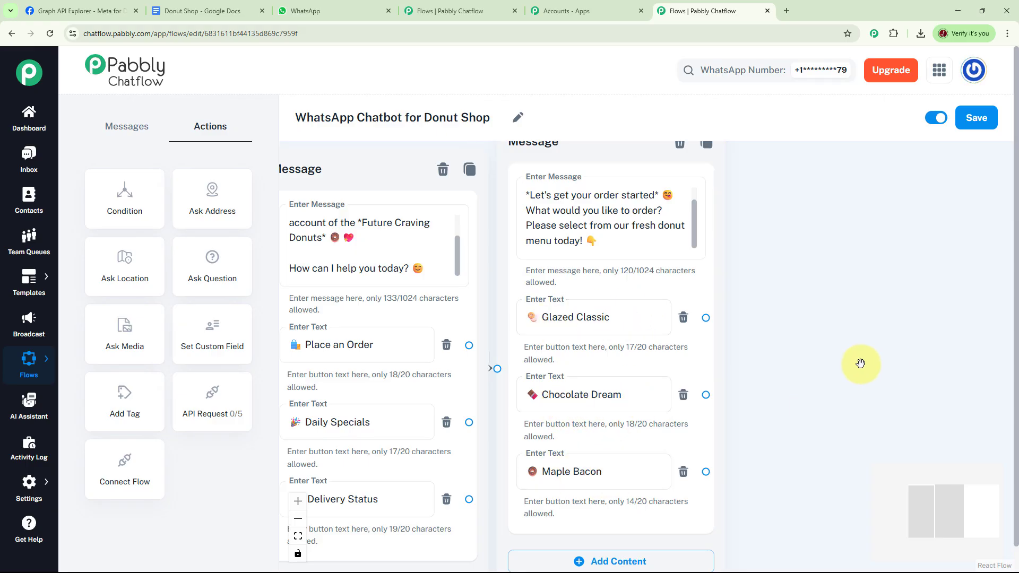
Drop a new Question step onto the canvas beside the order message
left_click_drag(860, 364, 822, 381)
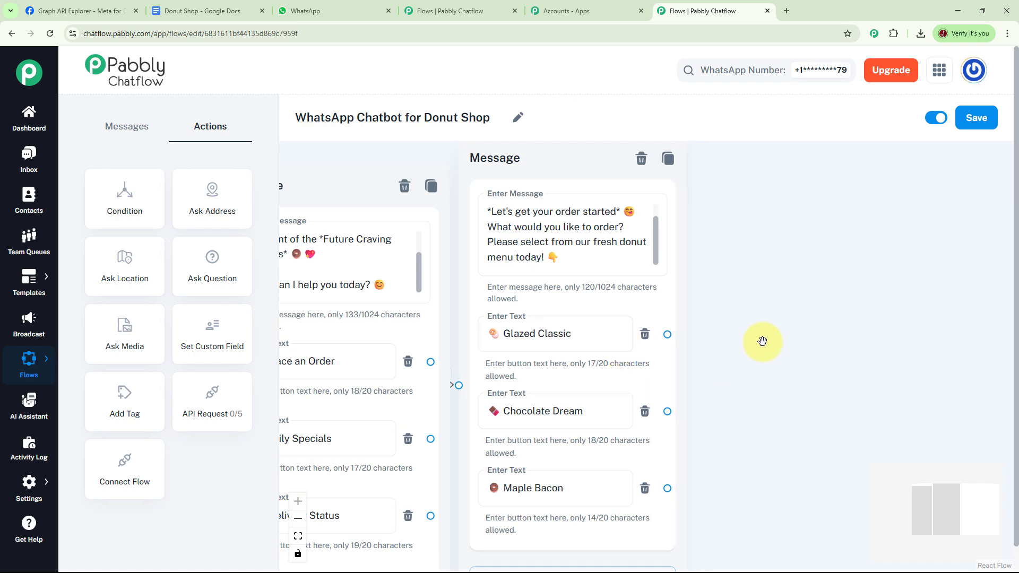
left_click_drag(764, 343, 739, 345)
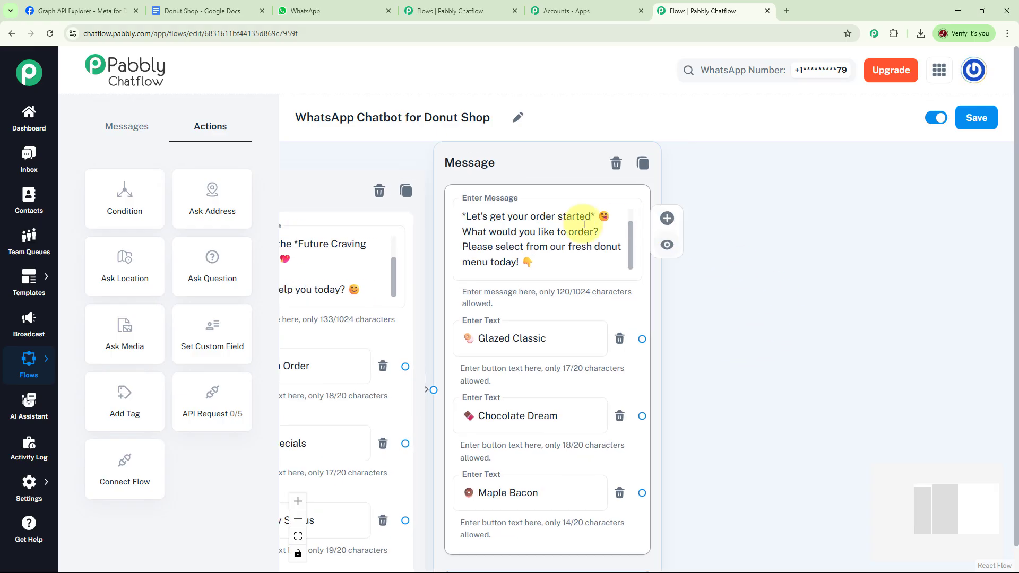
left_click_drag(222, 281, 781, 322)
Link the donut buttons to the Question step and paste the delivery address request
left_click_drag(867, 268, 794, 186)
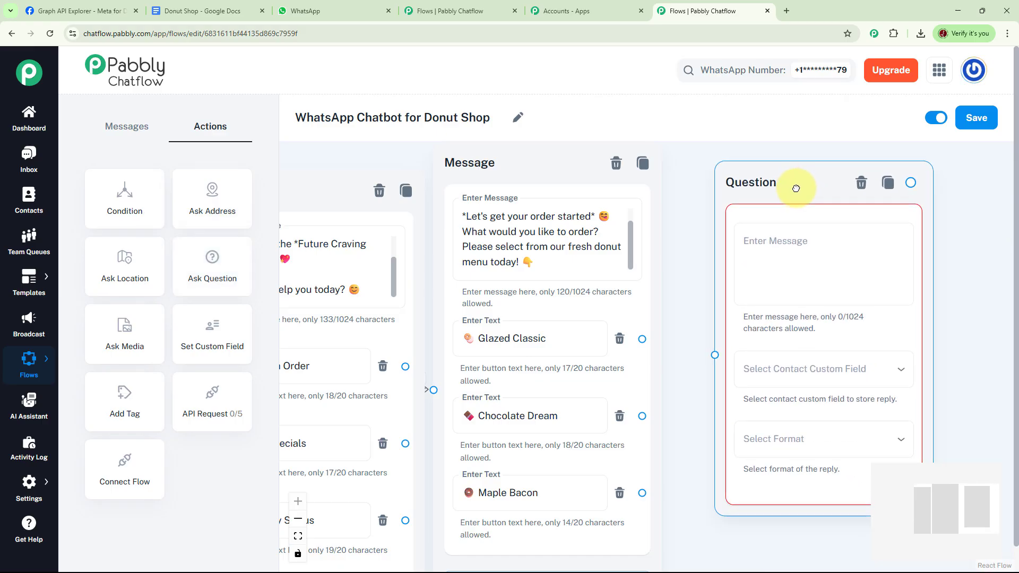
left_click_drag(642, 339, 713, 354)
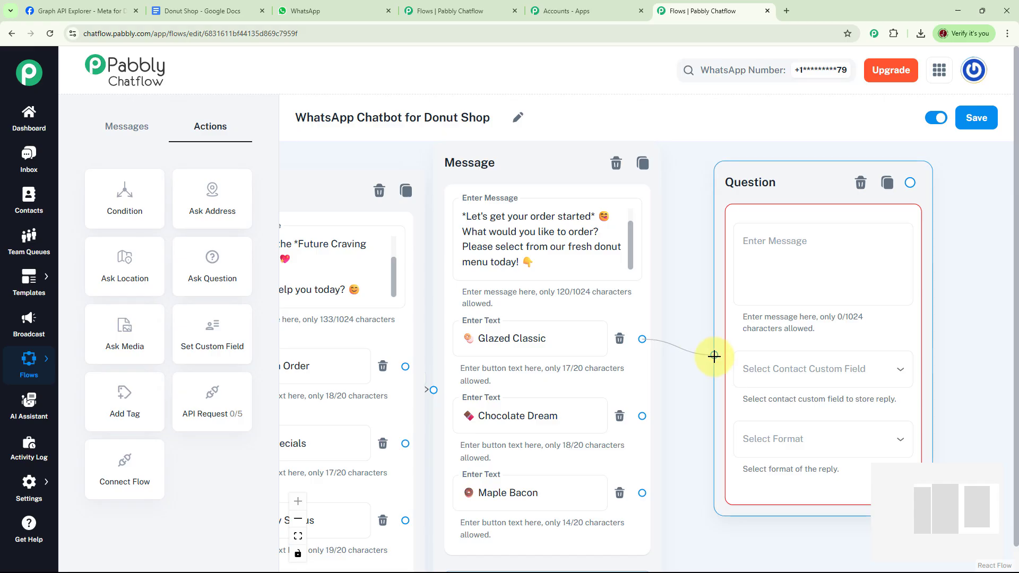
left_click_drag(642, 416, 709, 353)
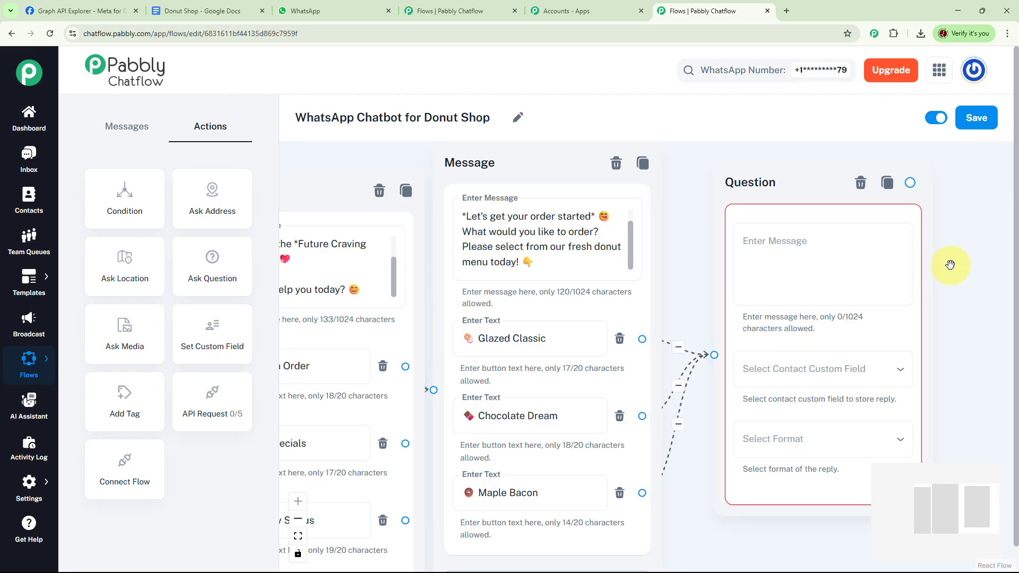
left_click(616, 250)
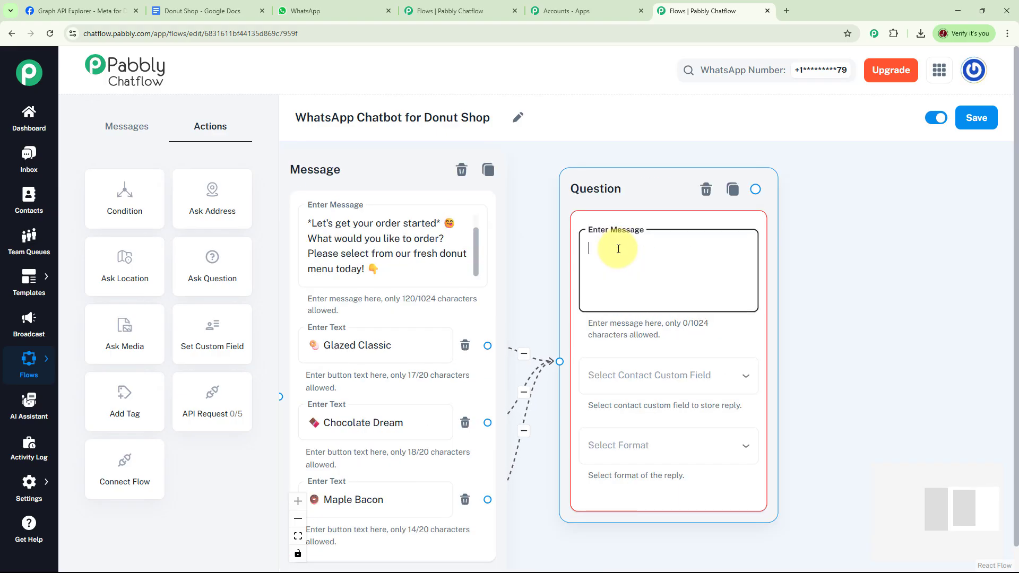
type("*Got it!* 🍩 Now we just need your delivery address so we can bring those sweet treats right to your door.")
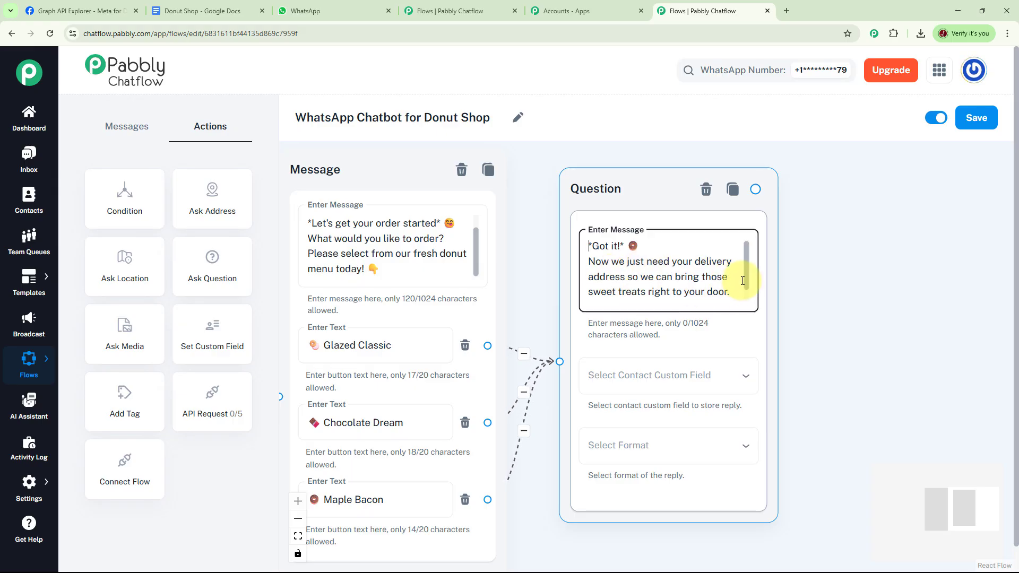
Save the question's reply to the Address custom field in Text format
scroll(746, 271, "down", 1)
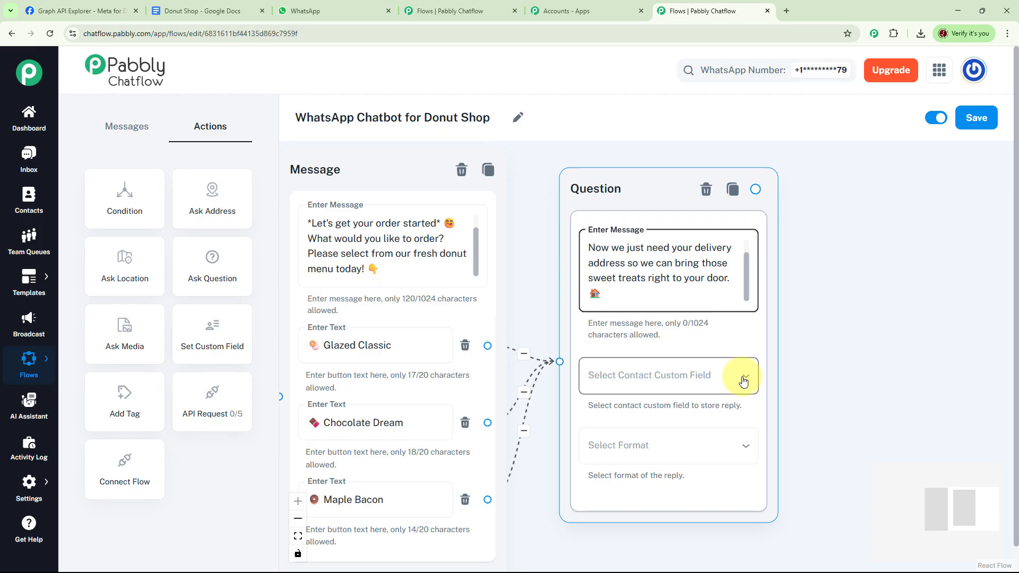
left_click_drag(733, 374, 707, 377)
left_click(708, 381)
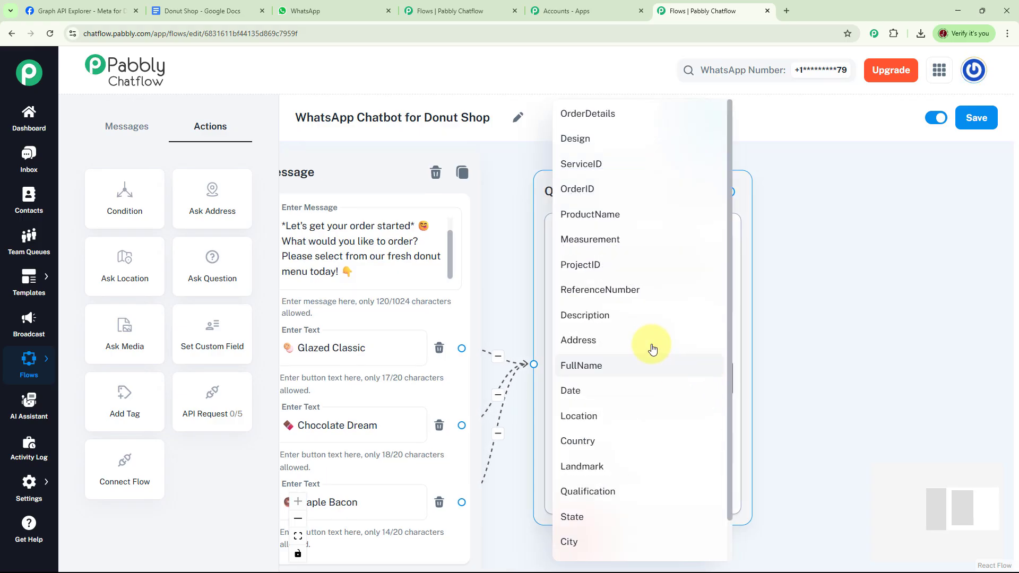
left_click(590, 340)
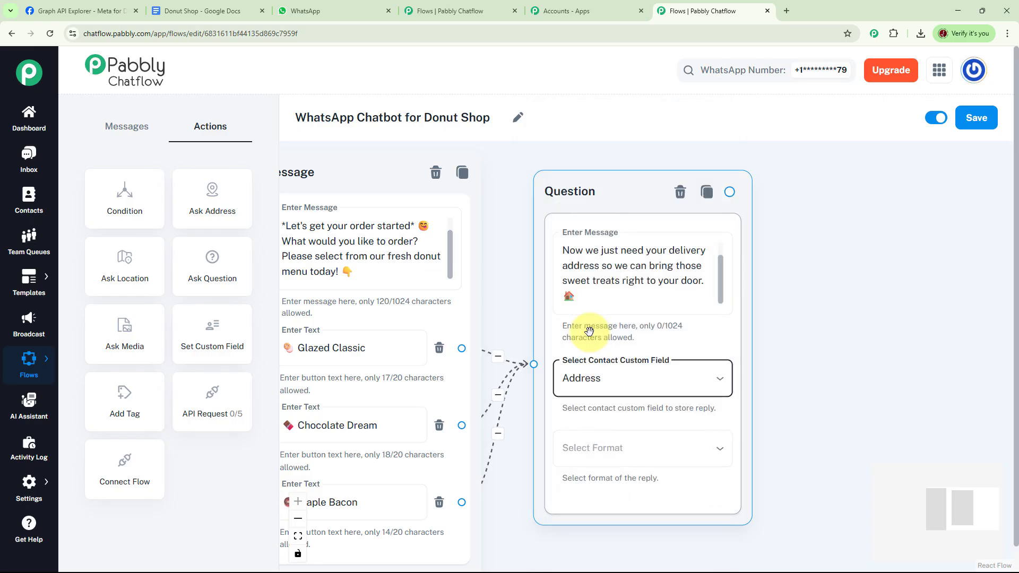
left_click(627, 454)
left_click(581, 432)
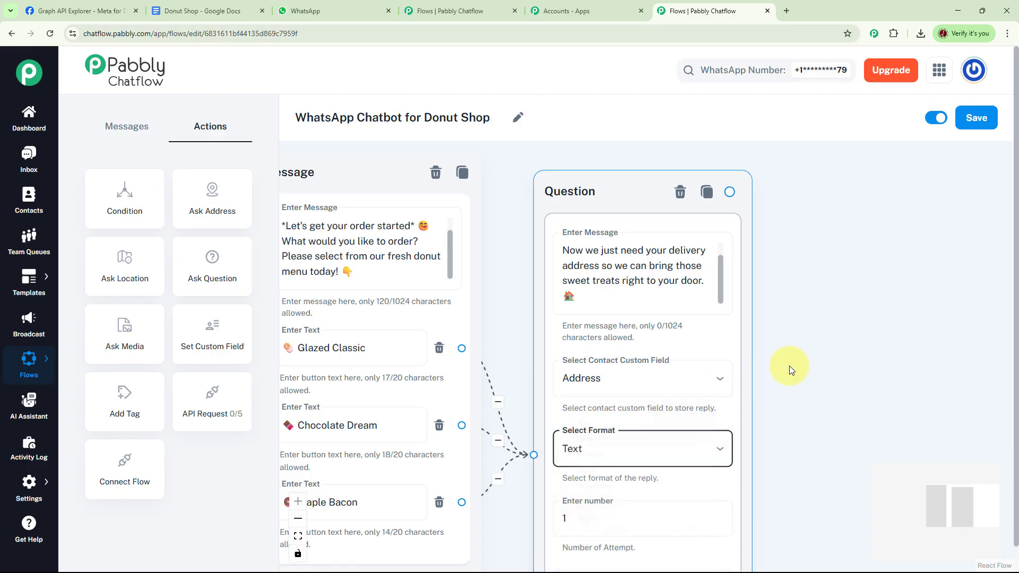
left_click_drag(804, 348, 681, 344)
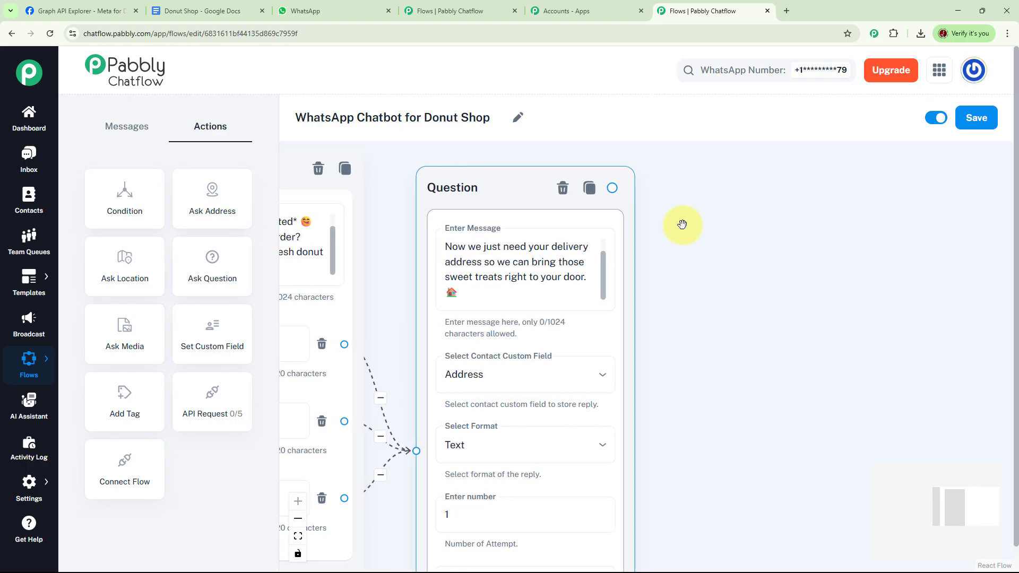
left_click_drag(677, 211, 635, 209)
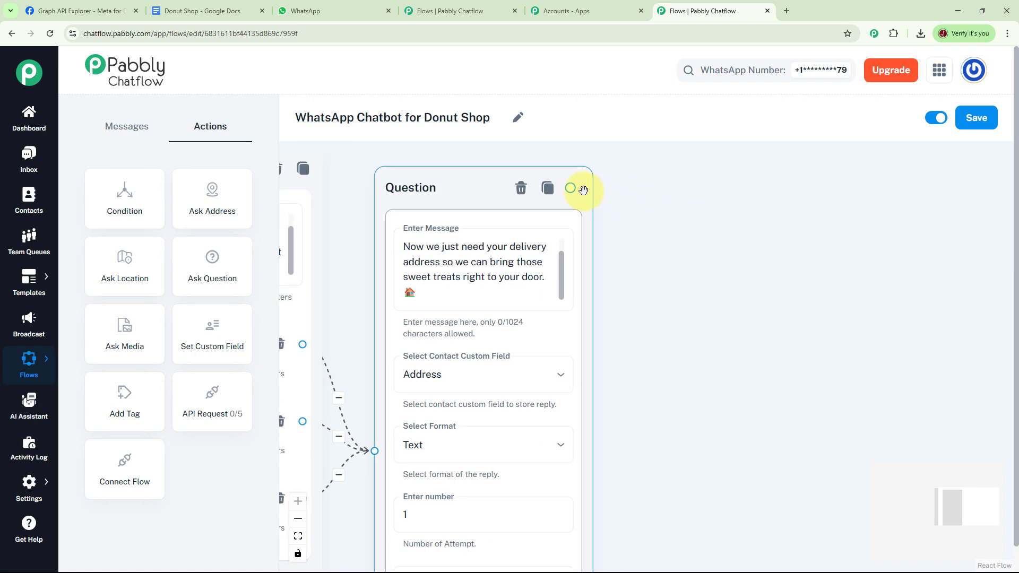
left_click_drag(572, 189, 706, 211)
Add a confirmation message with order 4321, delivery to $Address and the 12:45 PM – 1:00 PM arrival estimate
left_click(735, 272)
left_click(711, 257)
key("ctrl+v")
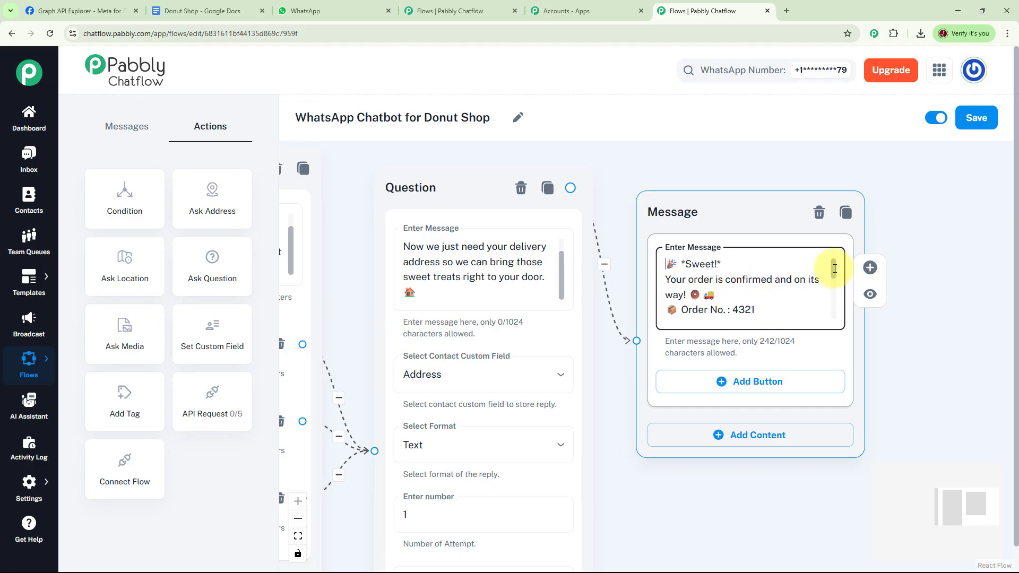
left_click_drag(835, 268, 838, 280)
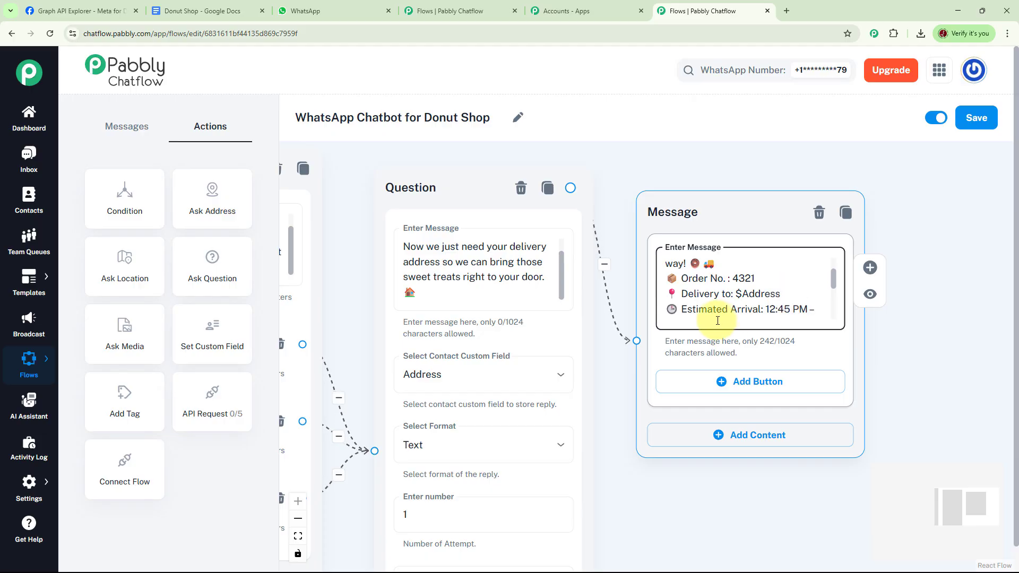
left_click_drag(836, 284, 839, 318)
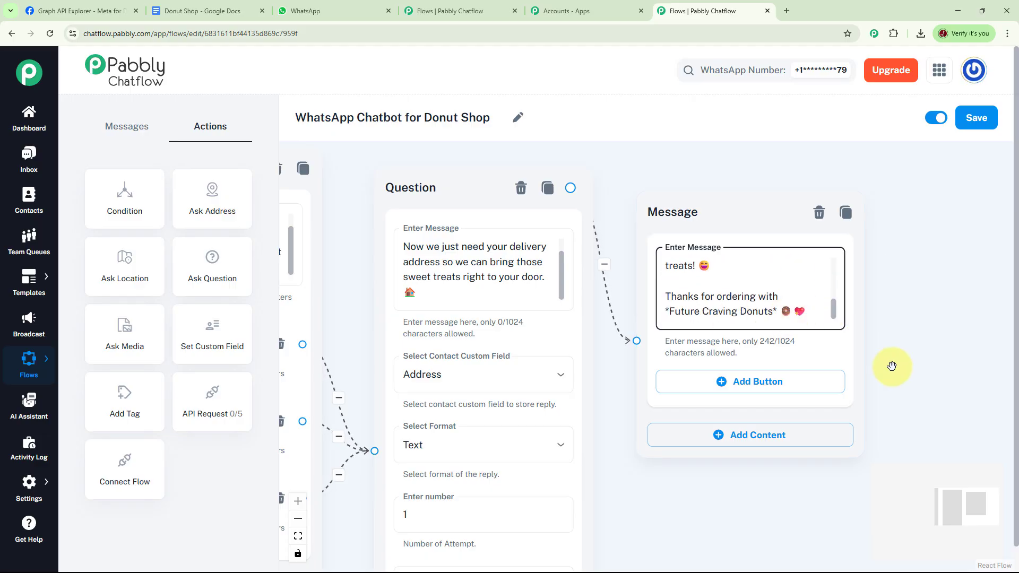
left_click_drag(892, 366, 925, 336)
left_click_drag(737, 472, 827, 364)
scroll(791, 454, "down", 3)
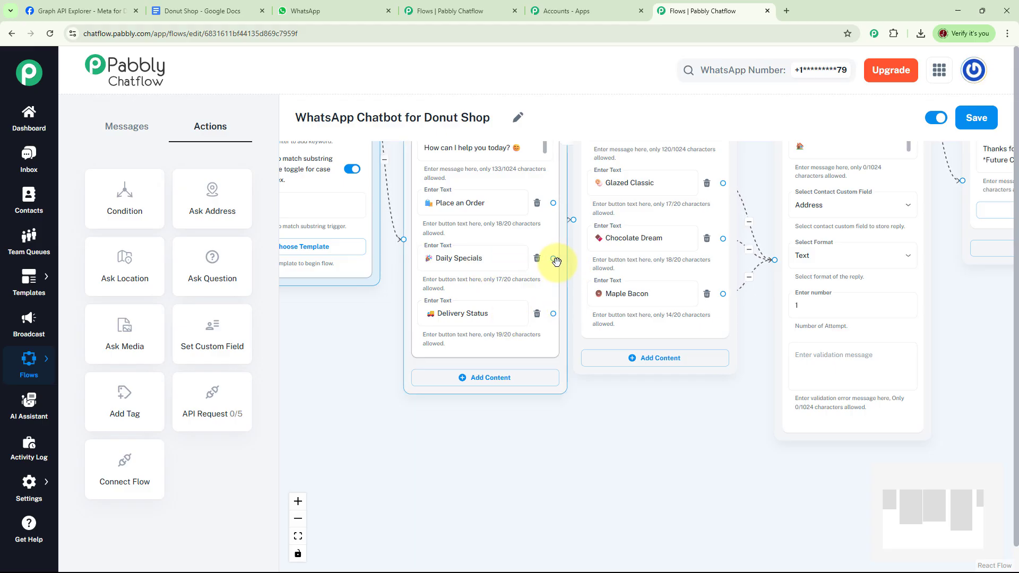
Branch a Text + Button message from Daily Specials announcing Today's Special: Chocolate Dream at Rs 250, buy 2 get 1 free
left_click_drag(554, 259, 639, 410)
left_click(637, 438)
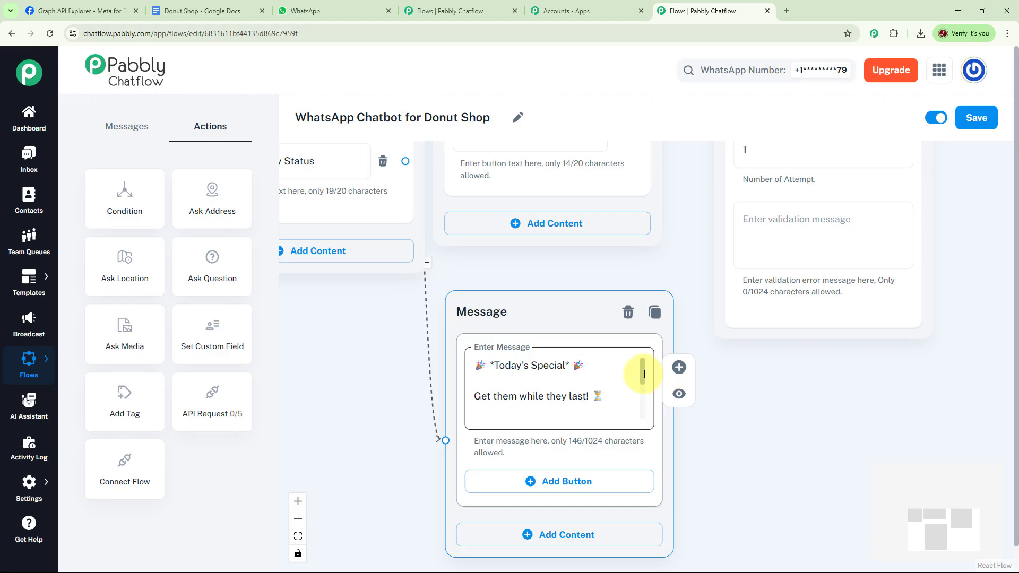
left_click_drag(645, 374, 698, 344)
Add Order Now and Back to Main Menu buttons to the specials message and reposition it
left_click(682, 425)
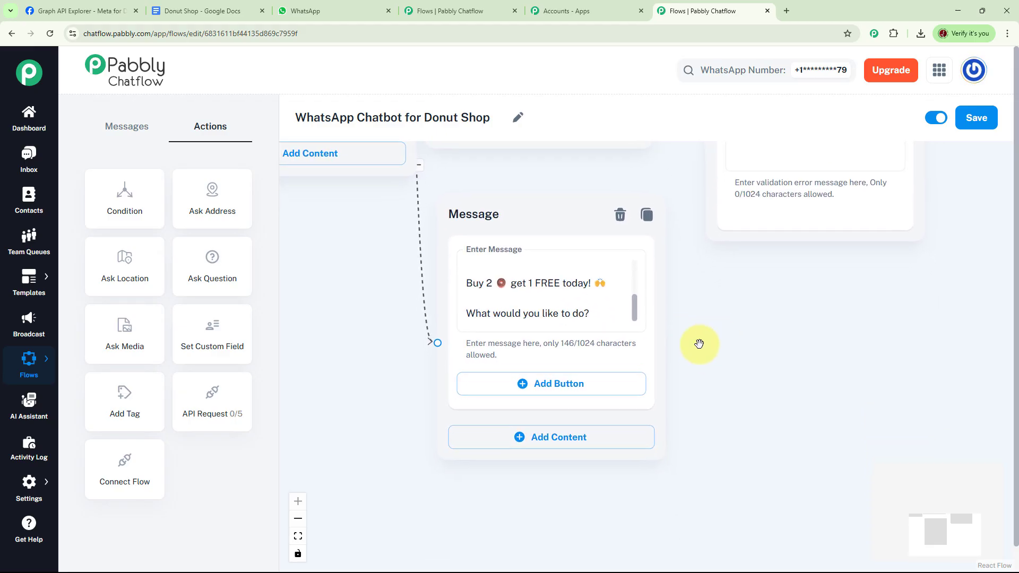
left_click(522, 386)
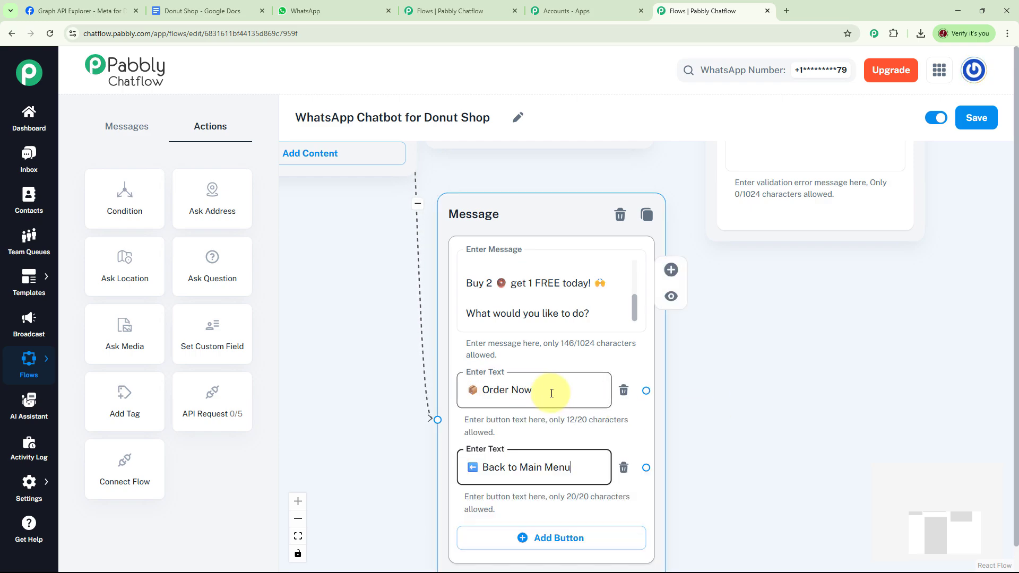
left_click_drag(750, 415, 706, 417)
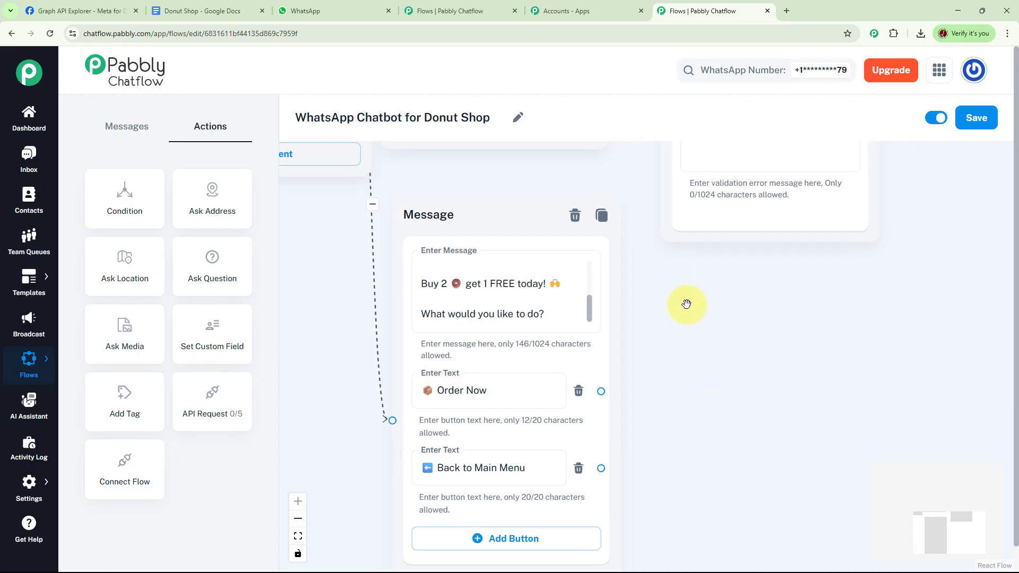
scroll(685, 301, "down", 3)
left_click_drag(750, 307, 705, 357)
left_click_drag(531, 302, 499, 313)
left_click(624, 173)
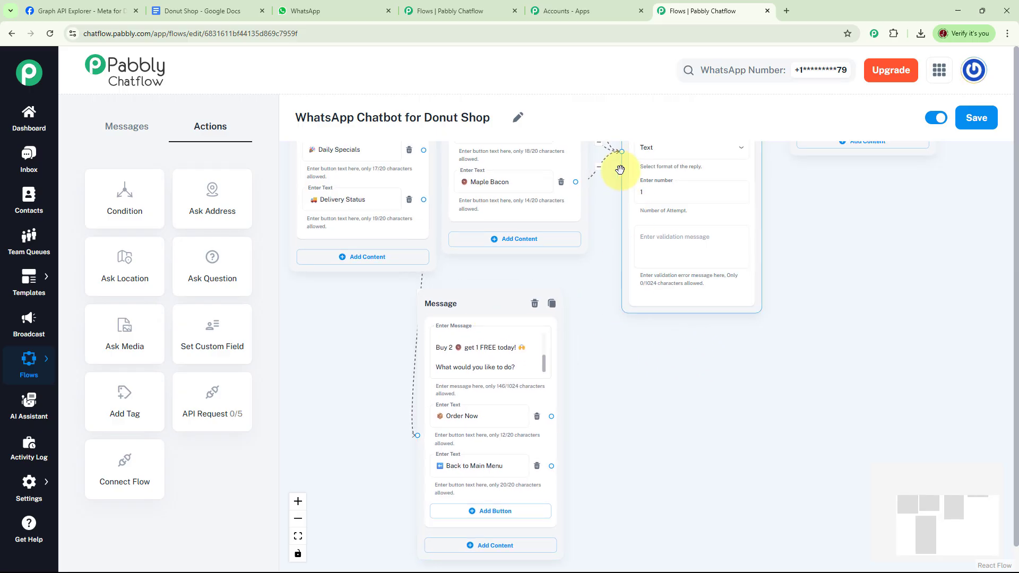
scroll(701, 368, "up", 2)
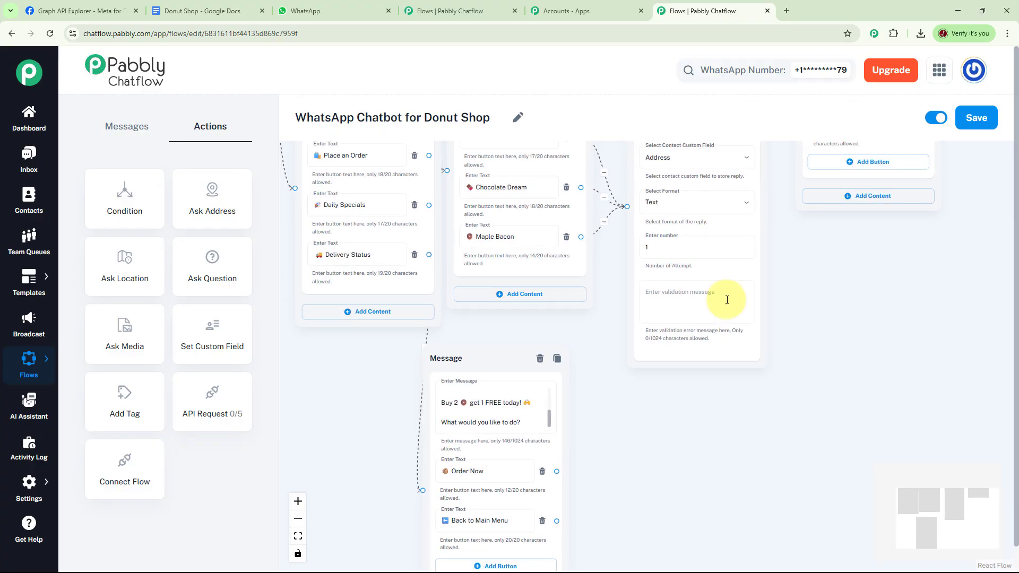
left_click(566, 449)
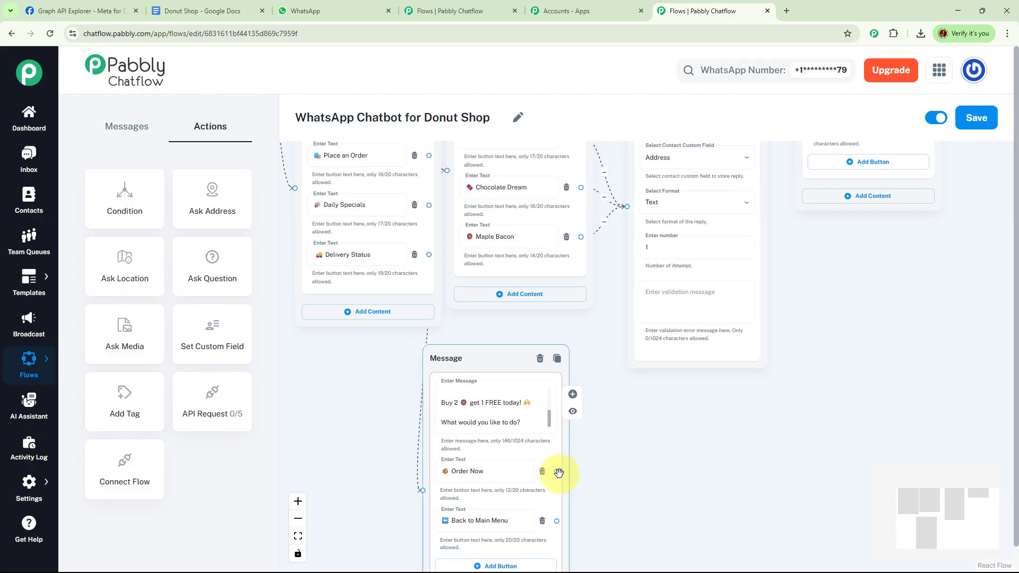
Connect the Order Now button to the delivery-address question
left_click_drag(556, 471, 628, 206)
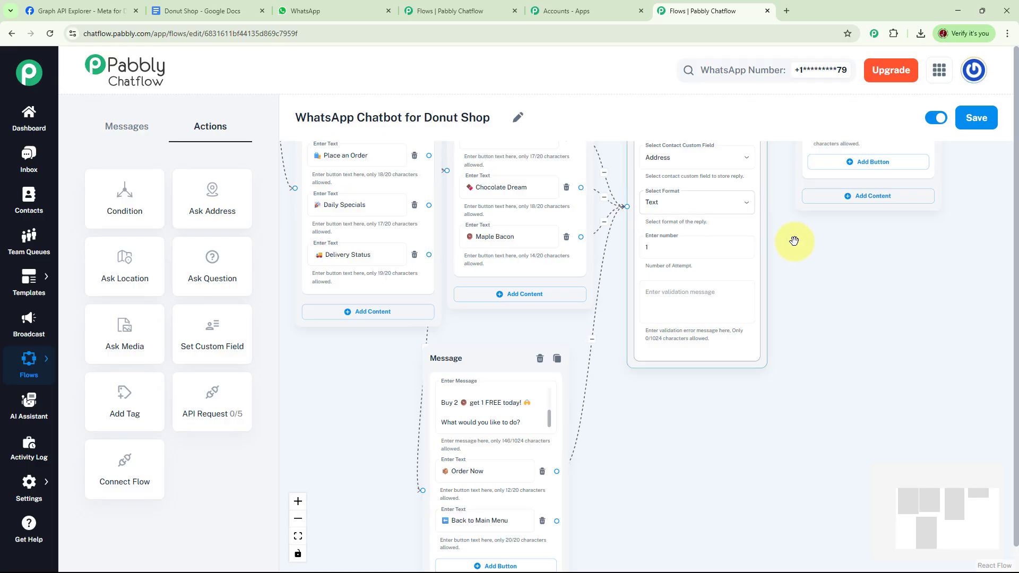
left_click_drag(712, 444, 835, 350)
scroll(791, 353, "up", 3)
scroll(835, 350, "down", 3)
left_click_drag(603, 320, 551, 480)
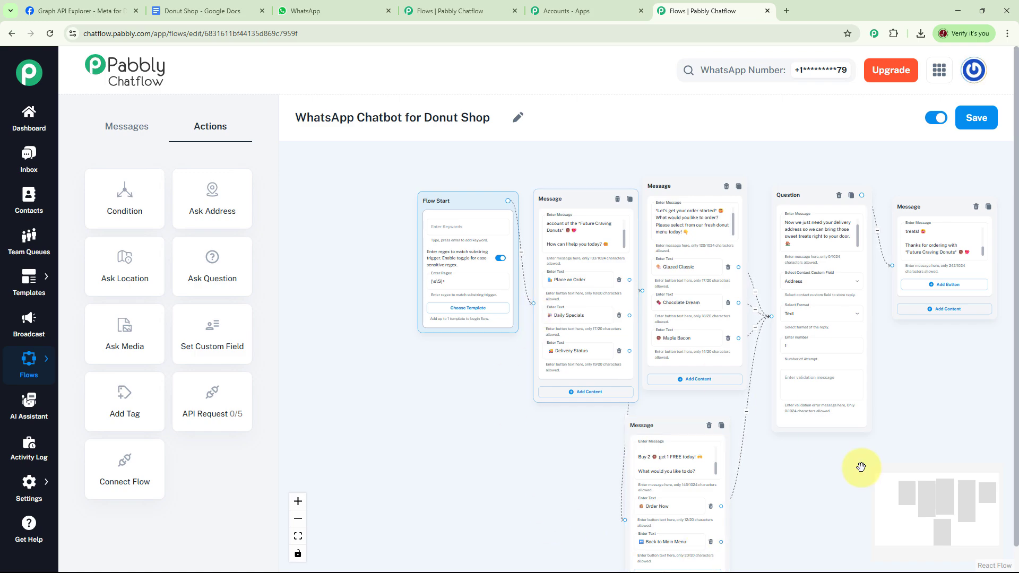
left_click_drag(805, 438, 807, 379)
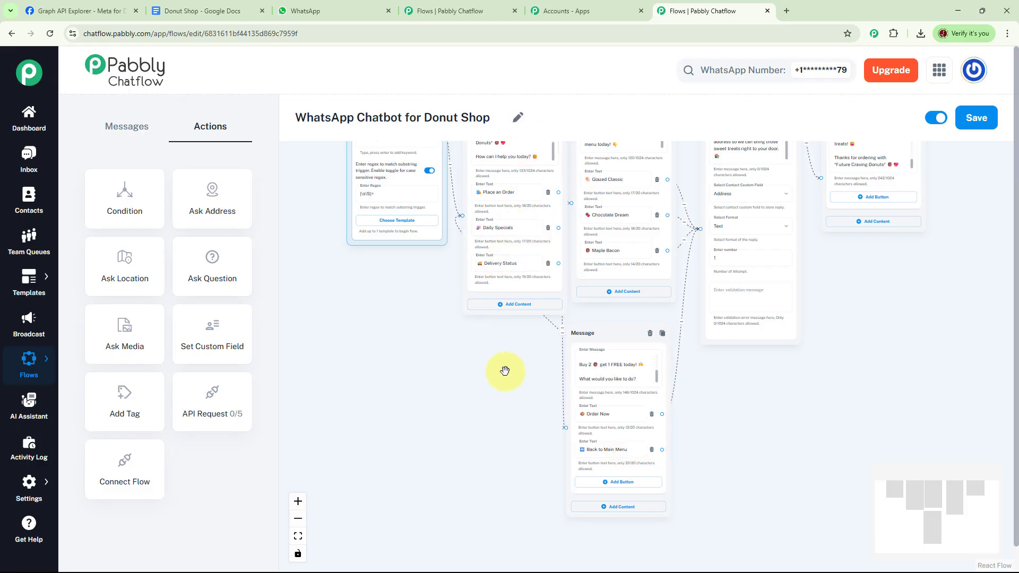
scroll(507, 369, "up", 2)
left_click_drag(519, 366, 690, 334)
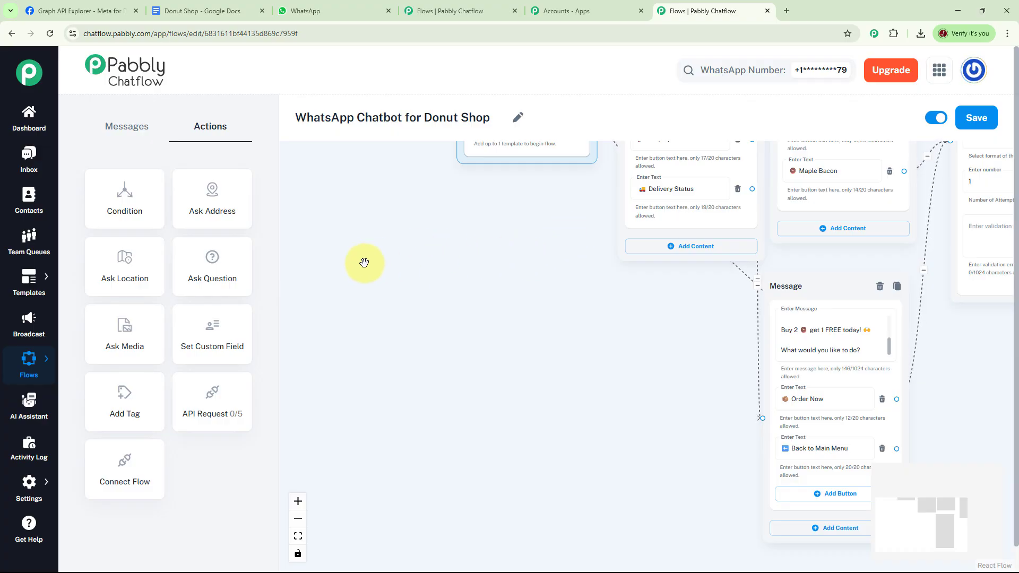
Add a Question step after the Delivery Status reply asking for the order number
left_click_drag(217, 273, 473, 287)
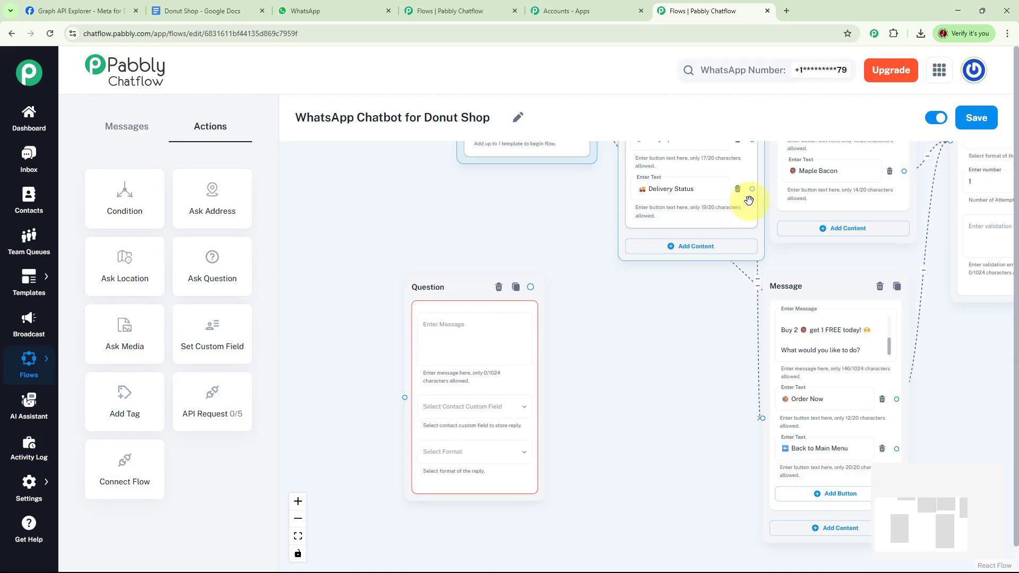
left_click_drag(752, 189, 402, 395)
left_click(484, 329)
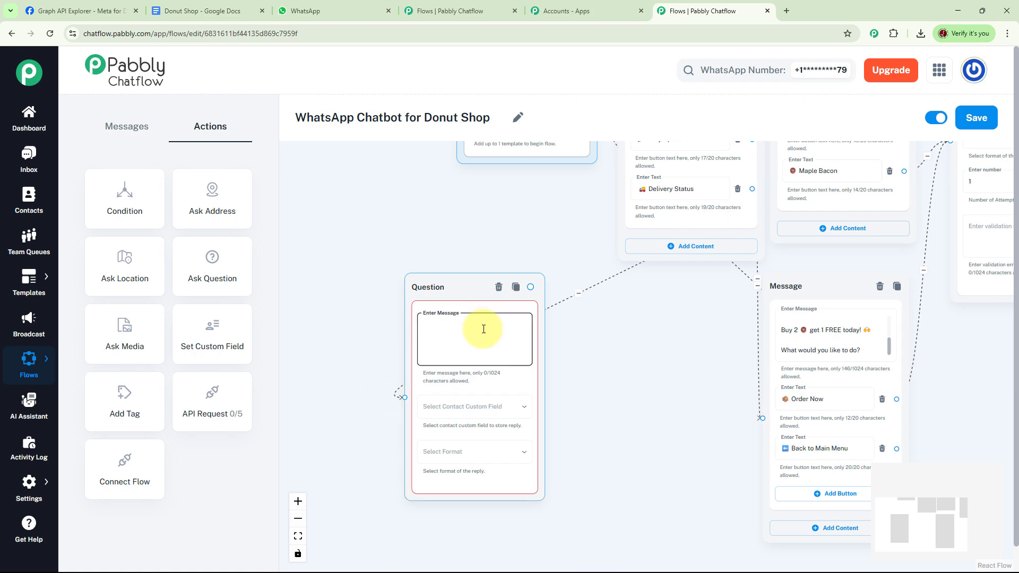
key("ctrl+v")
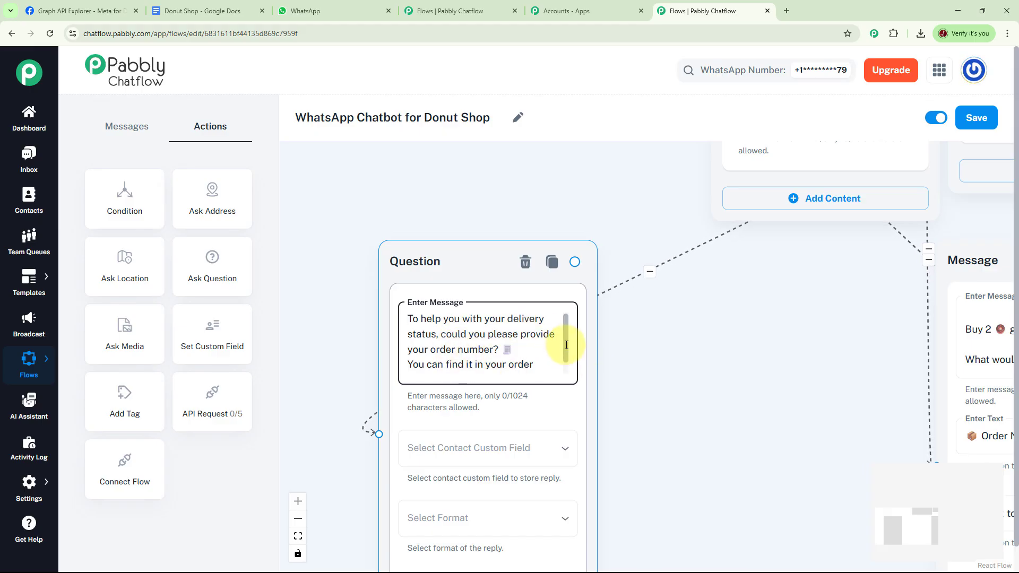
left_click_drag(566, 344, 569, 356)
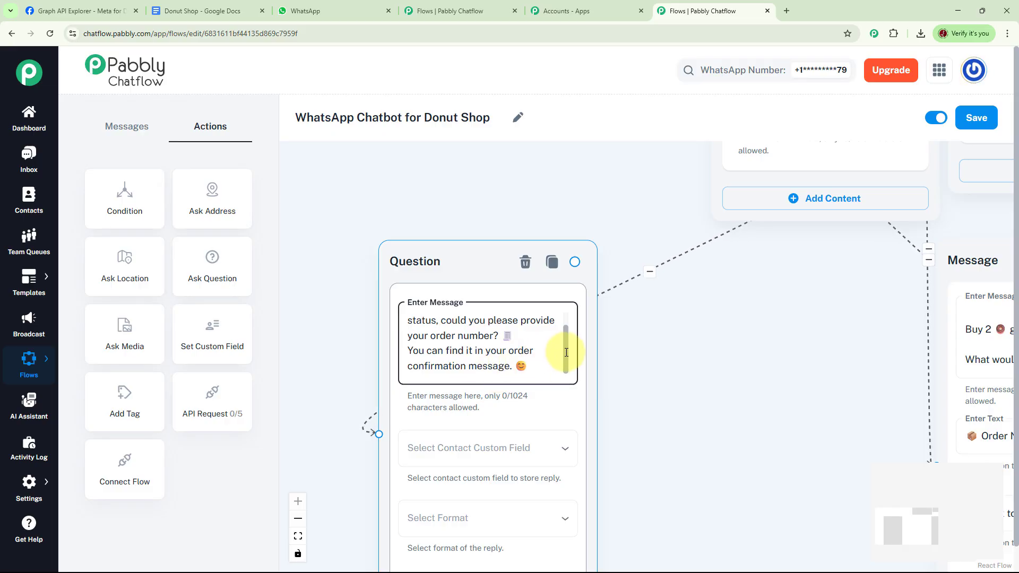
Store the question's answer in the OrderID custom field with Text format
left_click(619, 423)
left_click_drag(618, 423, 618, 359)
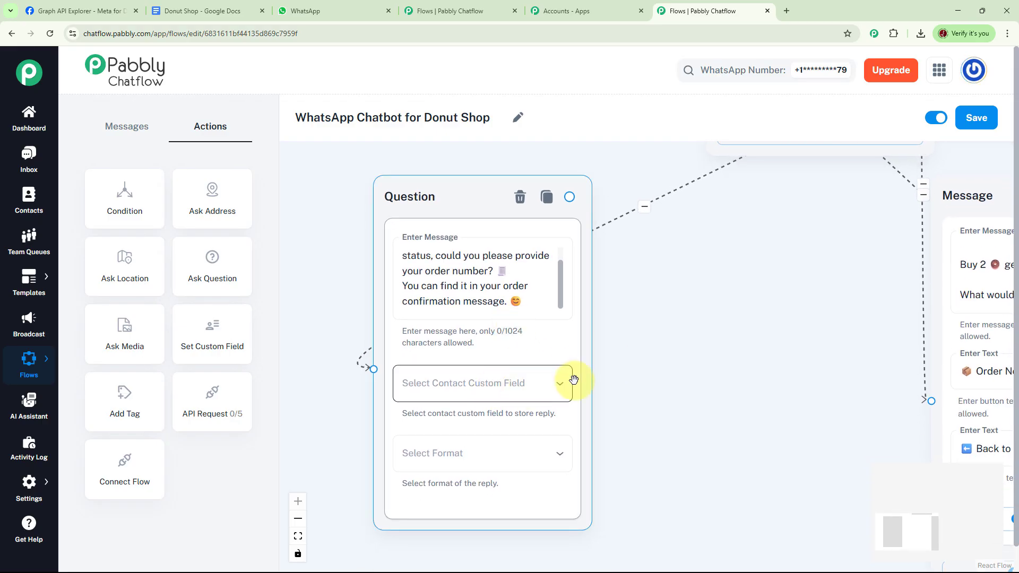
left_click(557, 384)
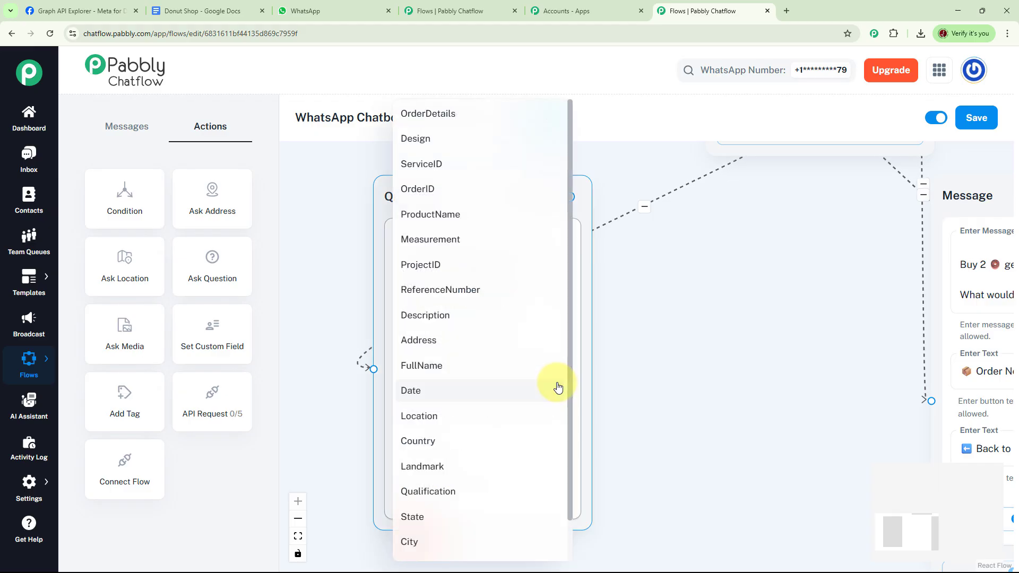
left_click(429, 192)
left_click(489, 455)
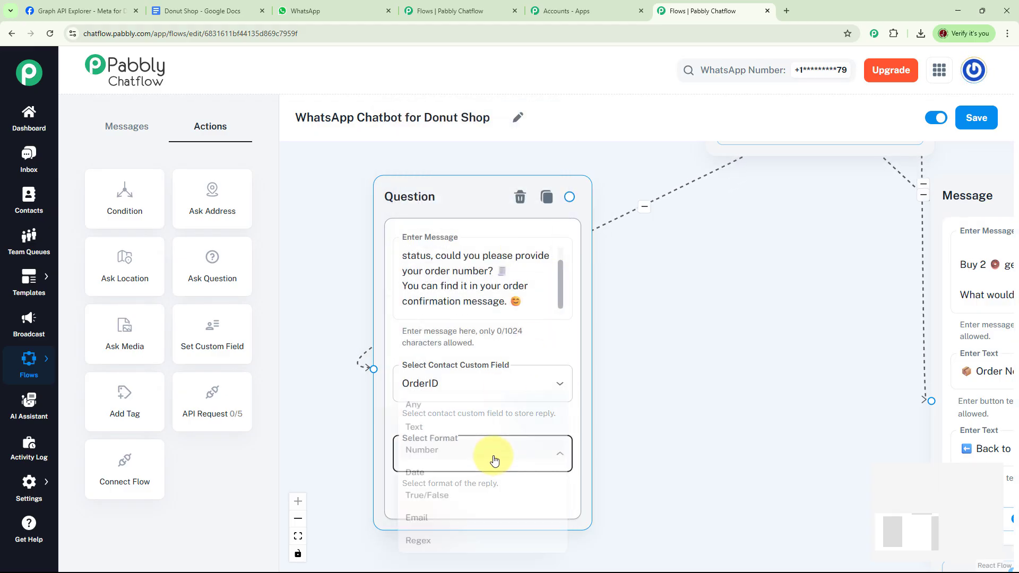
left_click(419, 425)
left_click_drag(647, 384, 602, 391)
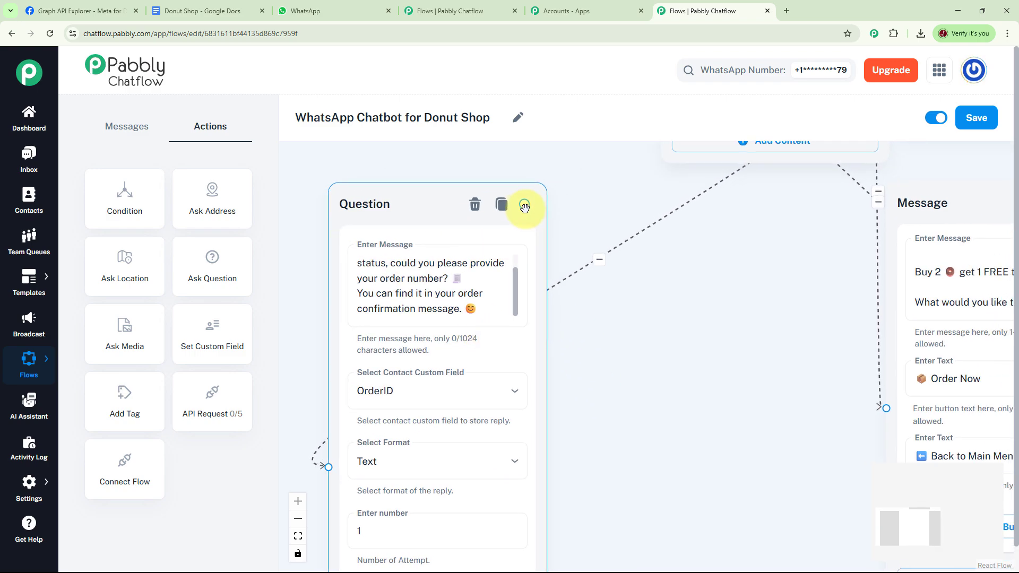
Add a Text + Button message after the question: order $OrderID is on the way, arriving 12:45–1:00 PM
left_click_drag(524, 204, 685, 242)
left_click(679, 333)
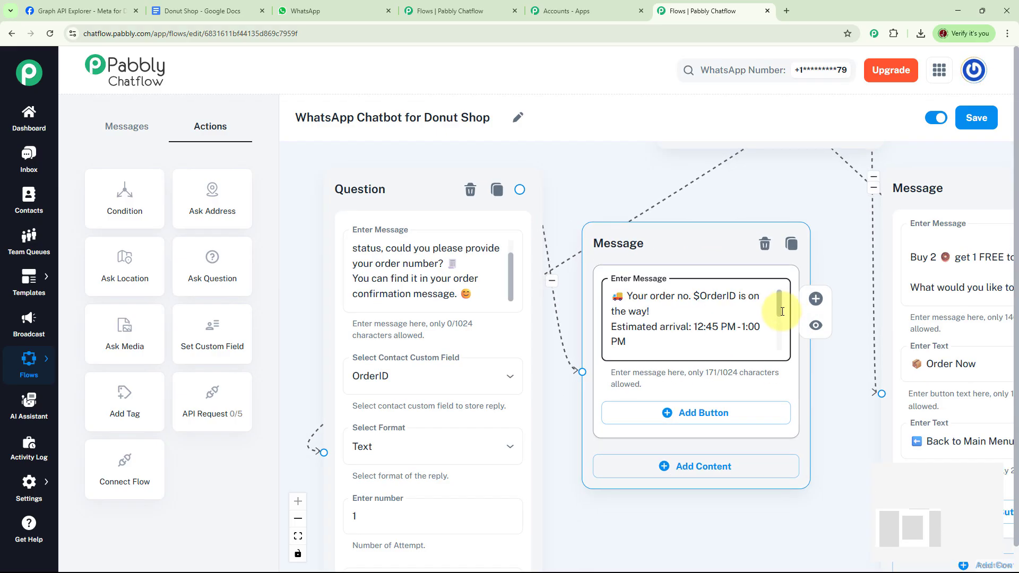
left_click_drag(782, 312, 782, 311)
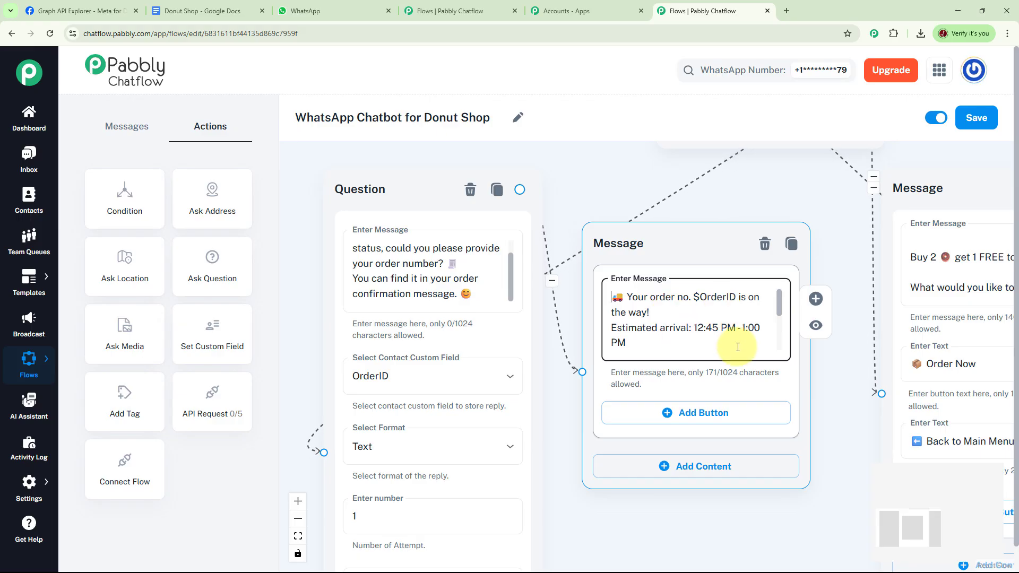
scroll(780, 310, "down", 1)
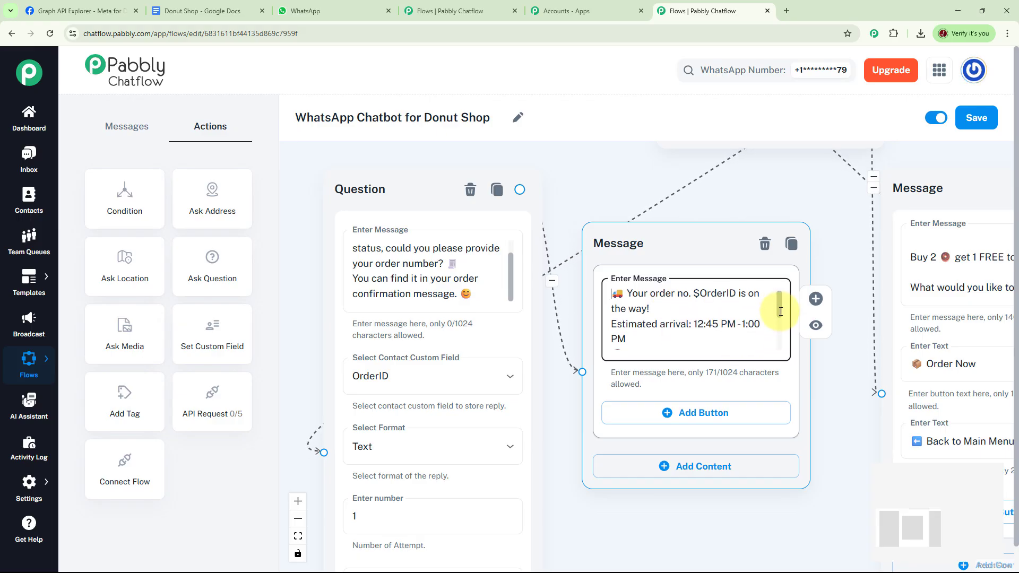
scroll(780, 315, "down", 2)
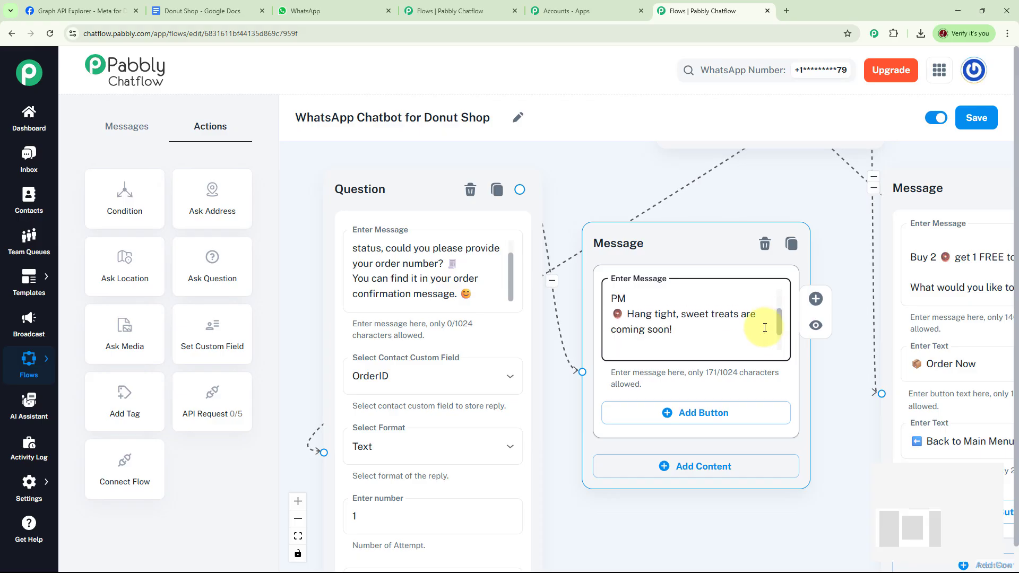
left_click_drag(779, 325, 779, 343)
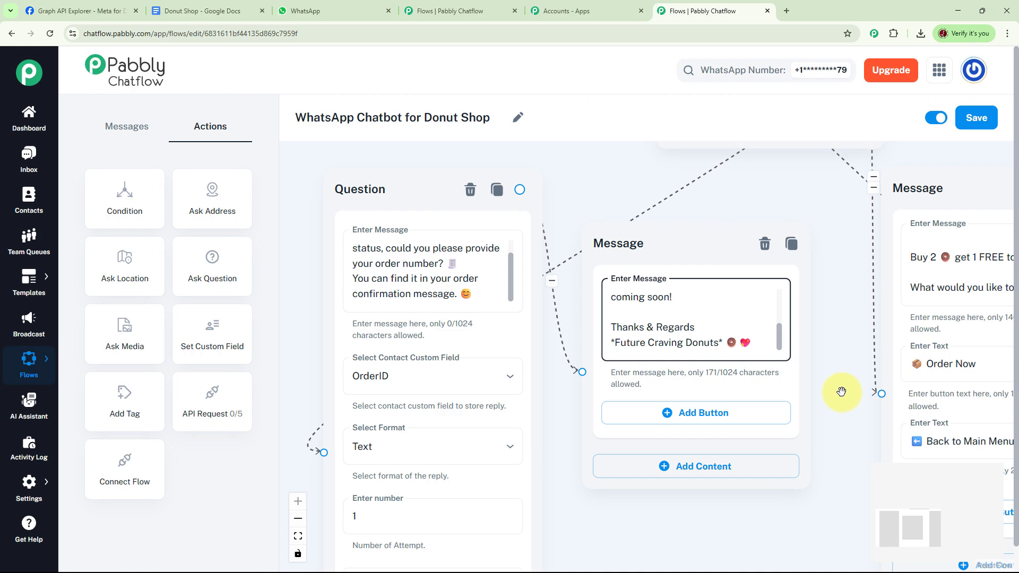
scroll(841, 391, "down", 5)
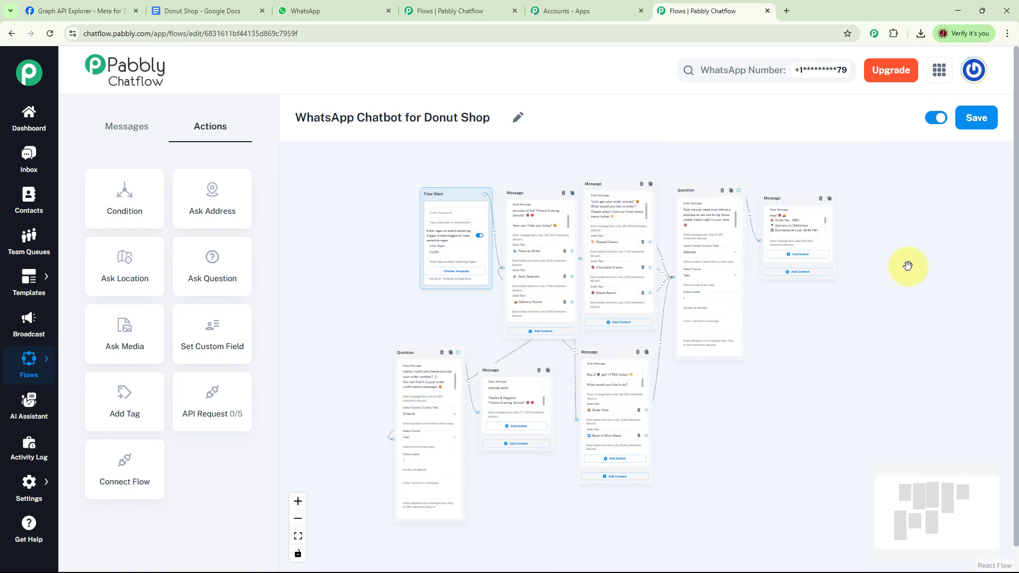
Save the donut shop flow and switch to the Future Donut Shop WhatsApp chat
left_click(984, 118)
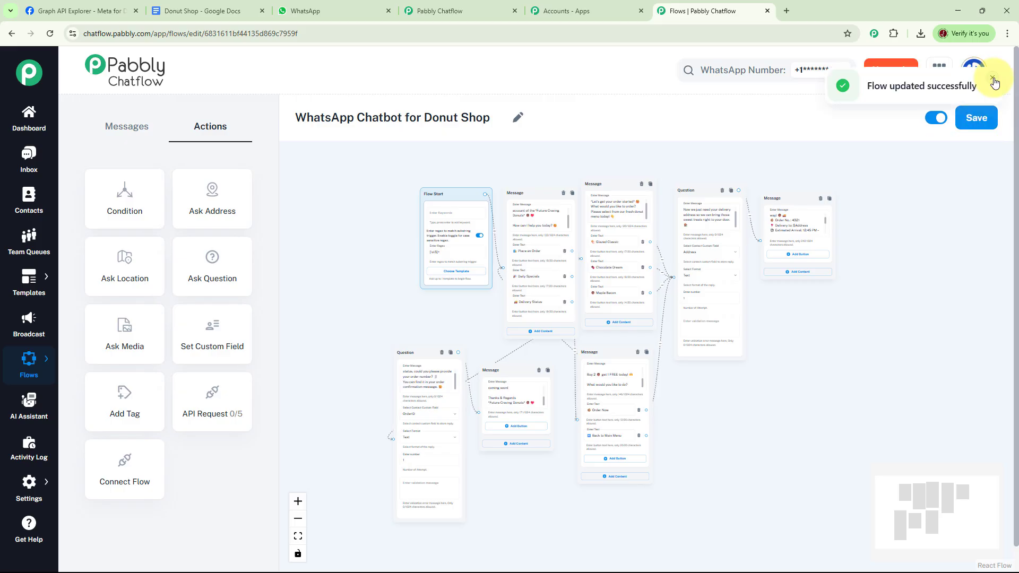
left_click(993, 80)
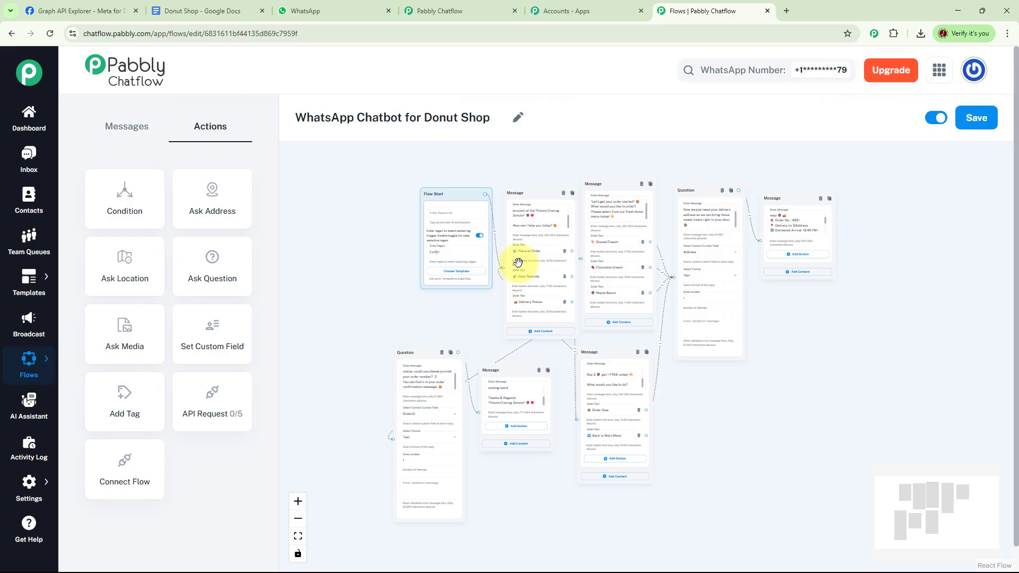
left_click(324, 10)
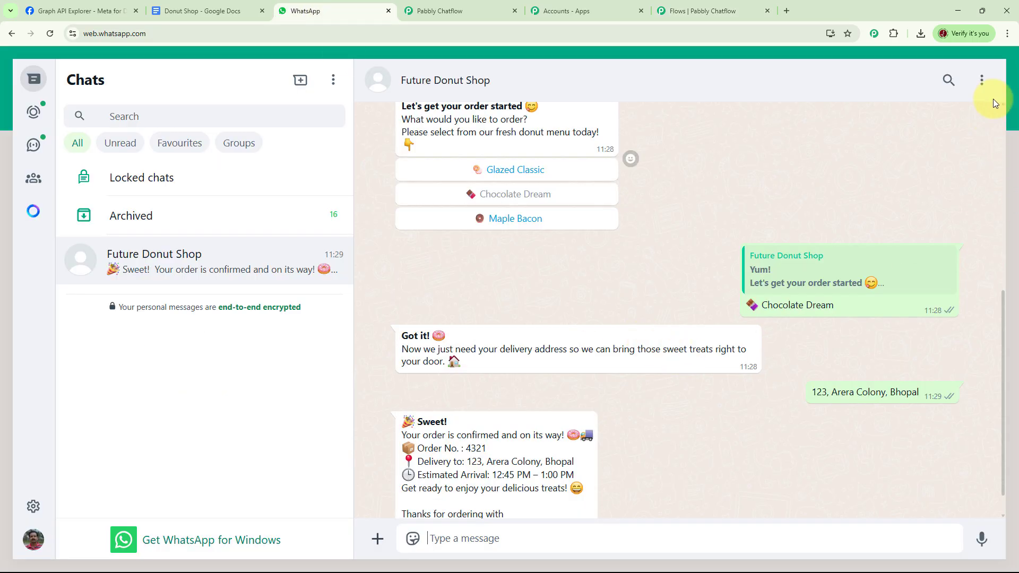
Clear the Future Donut Shop chat and send 'Donut' to trigger the bot
left_click(982, 82)
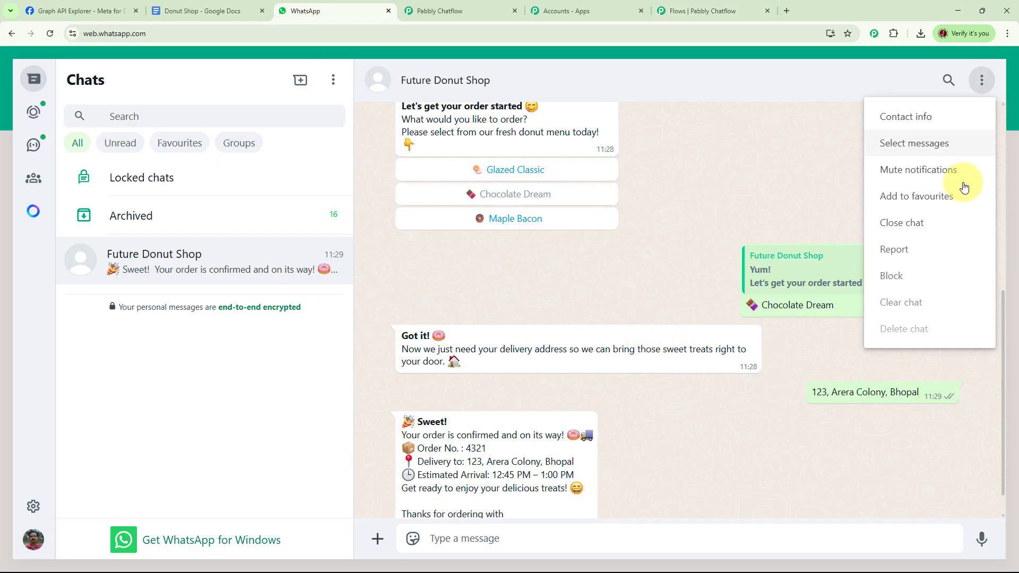
left_click(900, 304)
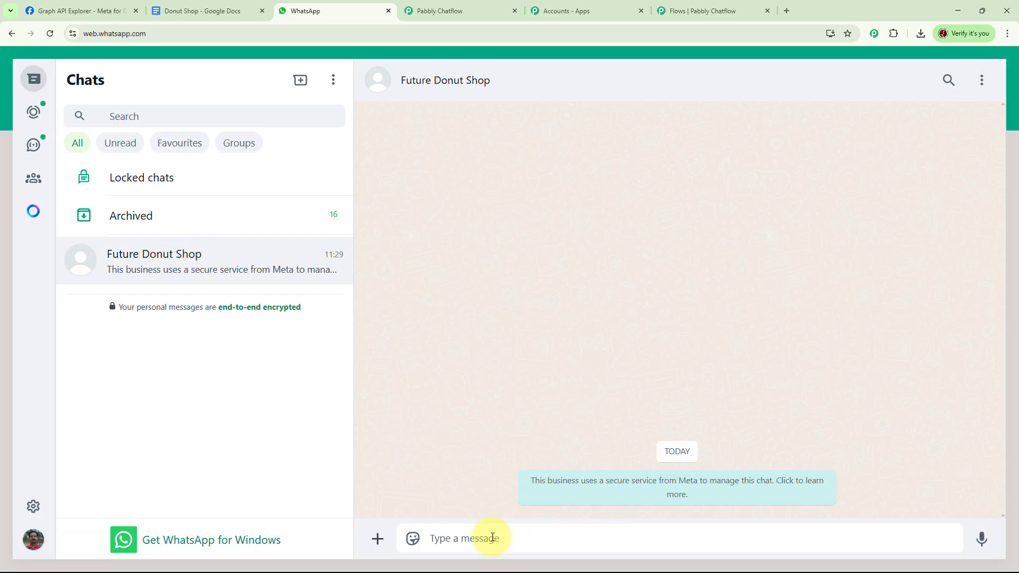
type("Donut")
key("Return")
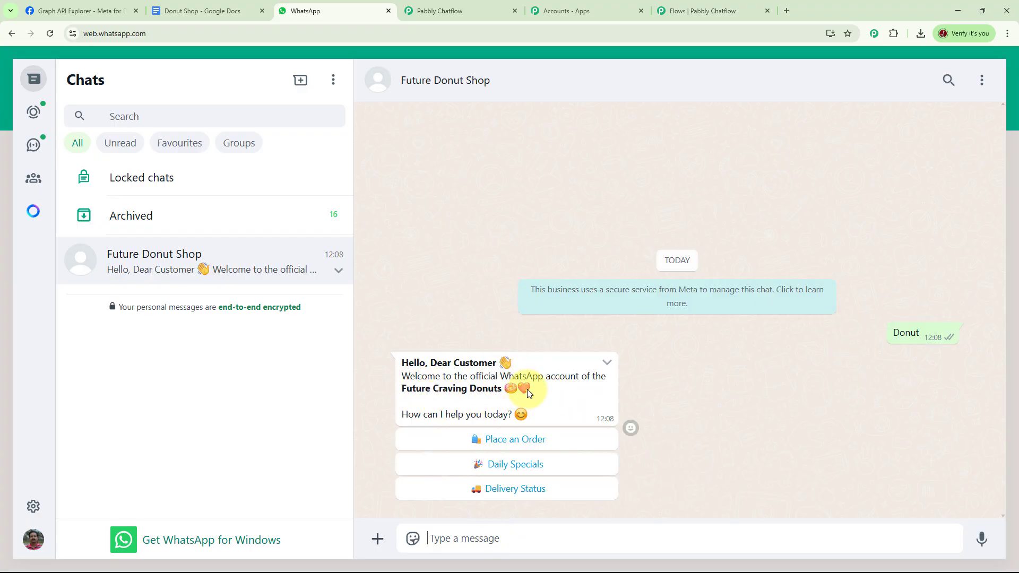
Test the Place an Order, Daily Specials and Delivery Status replies, then return to the Pabbly dashboard
left_click(523, 445)
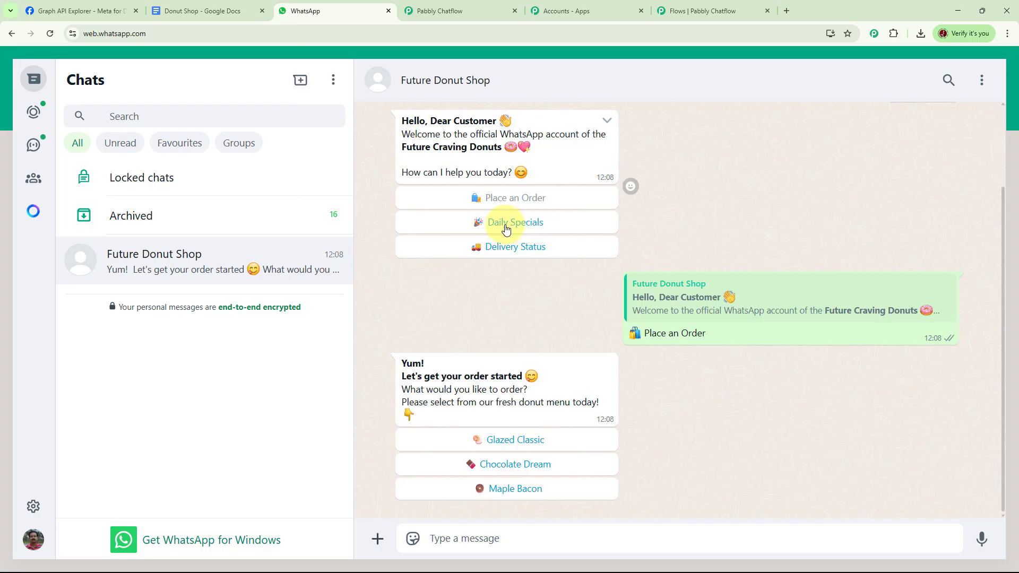
left_click(522, 224)
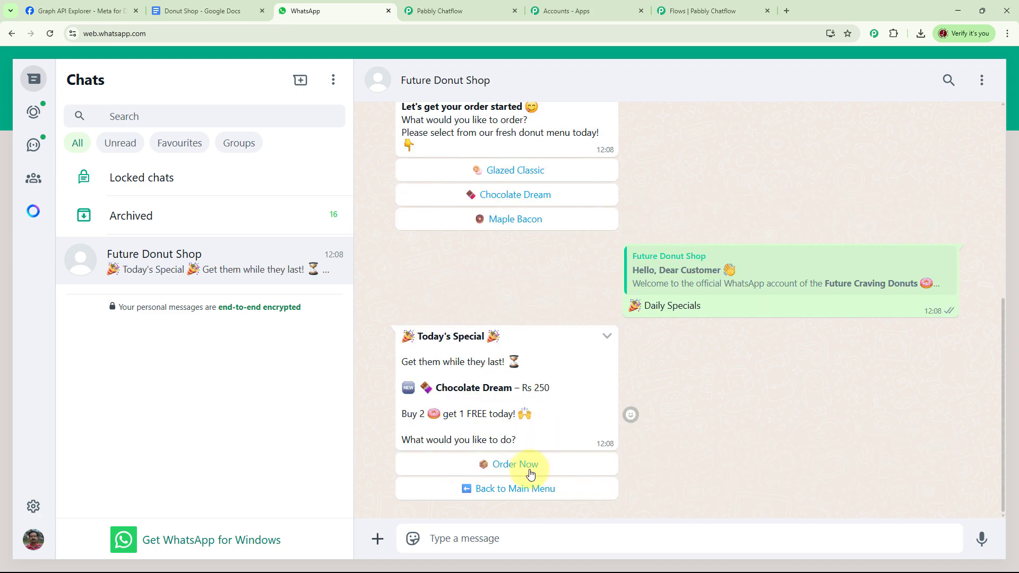
scroll(564, 319, "up", 5)
left_click(510, 242)
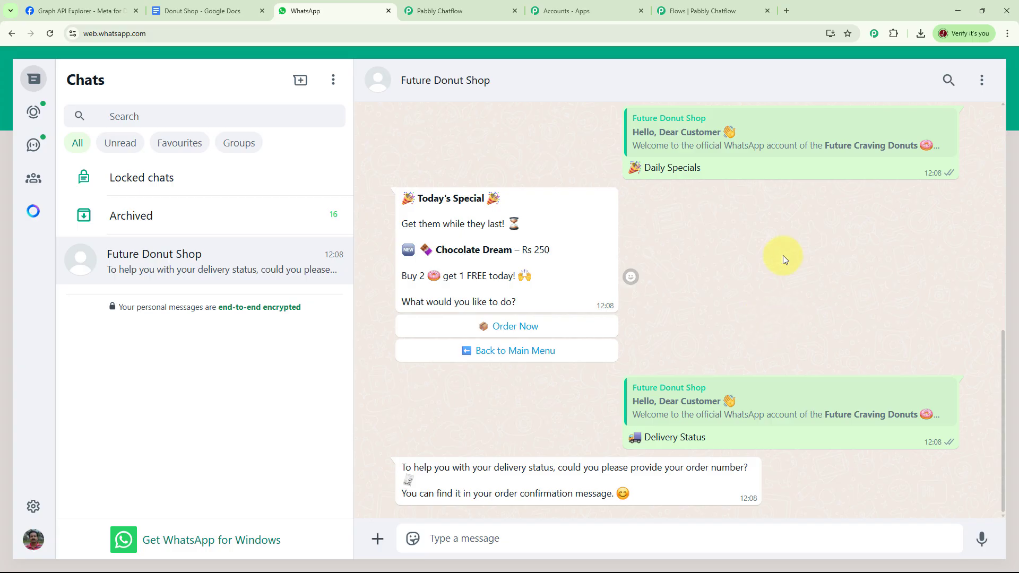
left_click(695, 14)
left_click(24, 116)
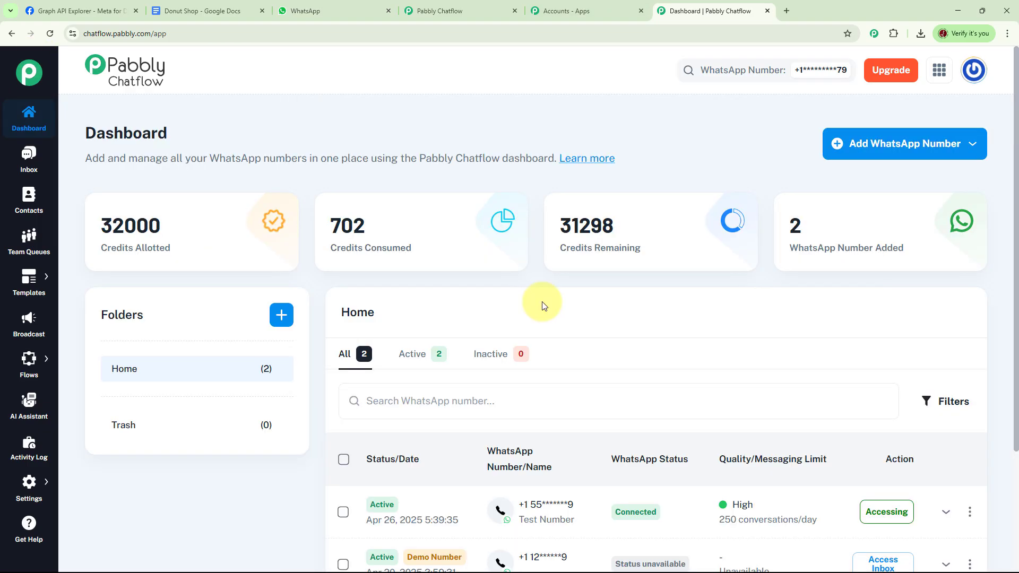